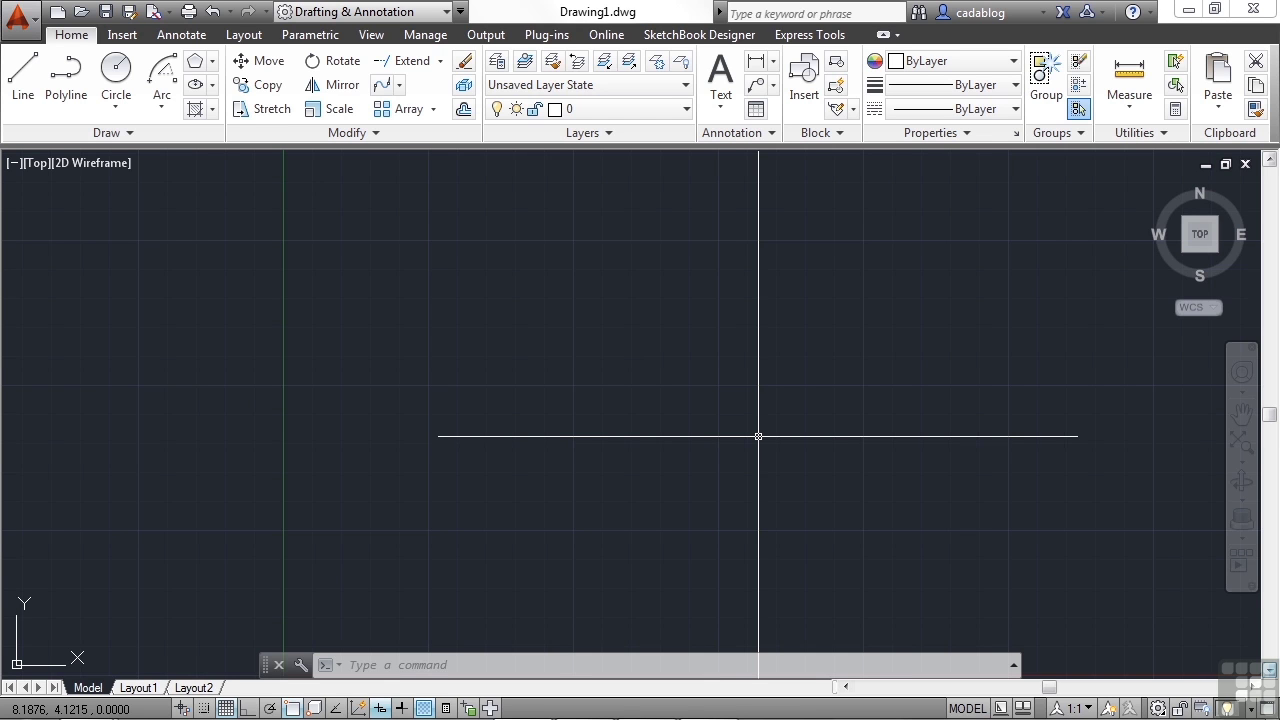
Open the drawing Chamfer-fillet Examples.dwg from the 06 folder
type("open")
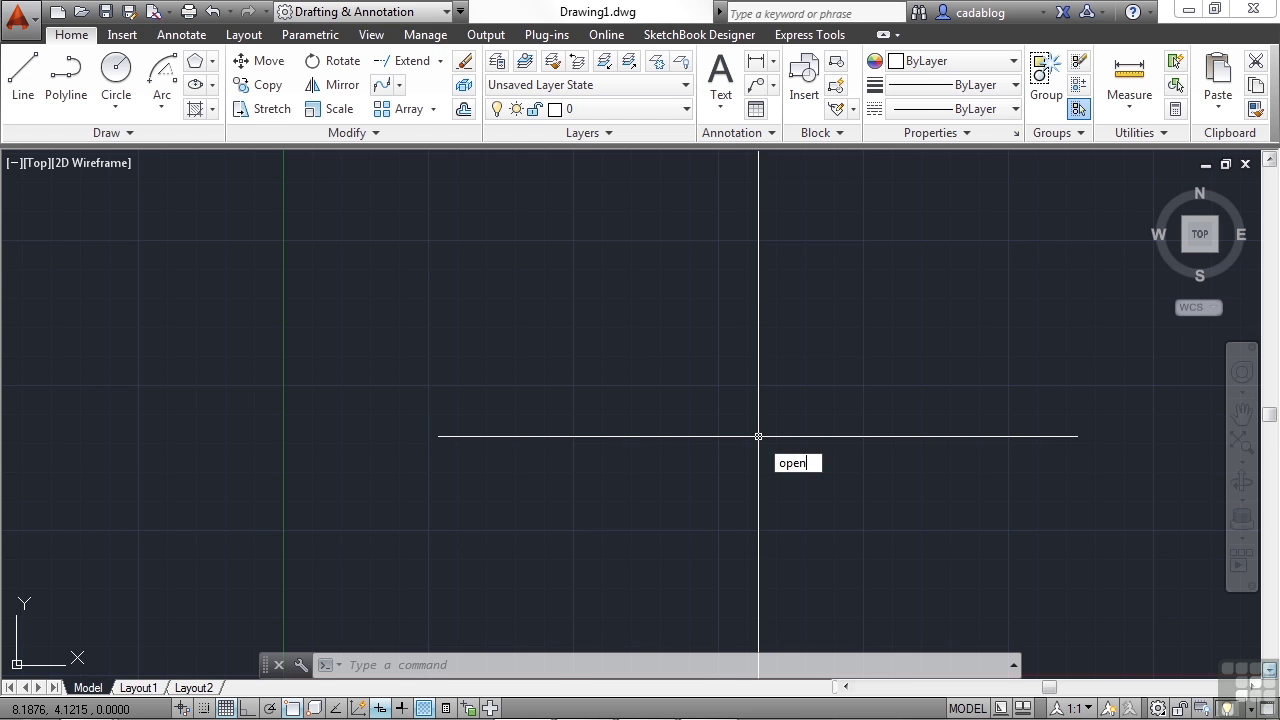
key("Return")
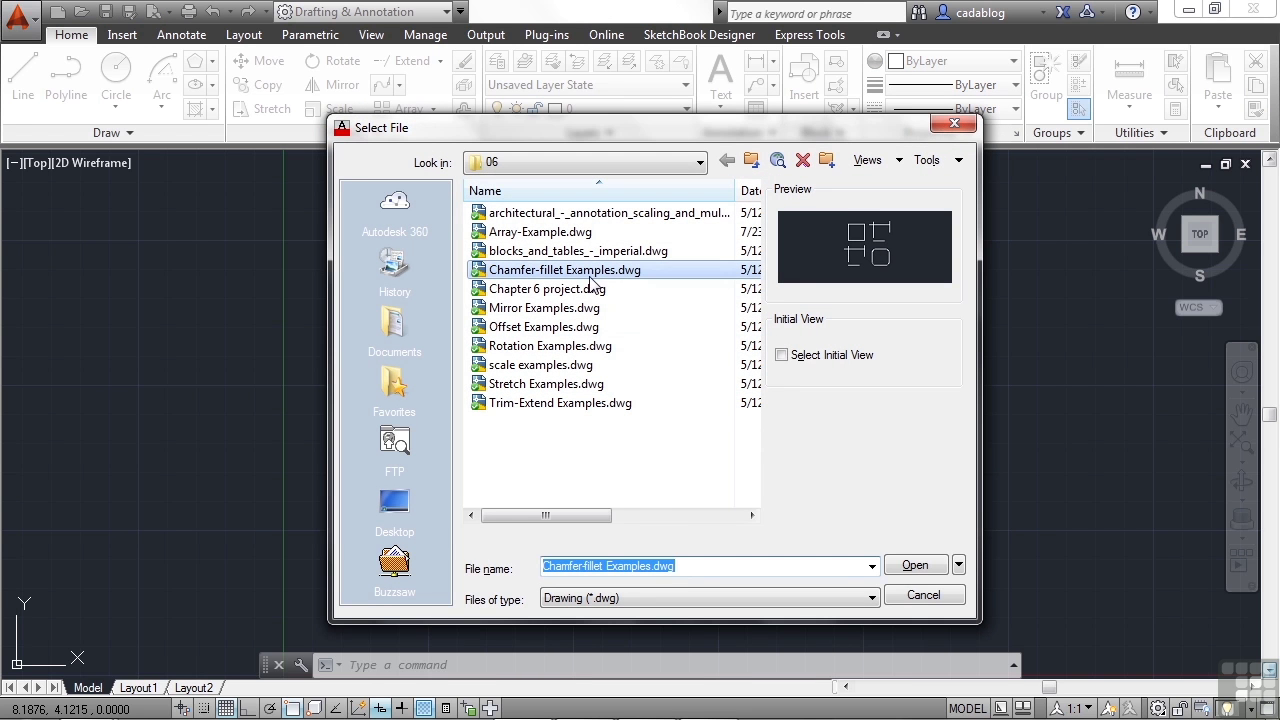
left_click(595, 275)
left_click(912, 566)
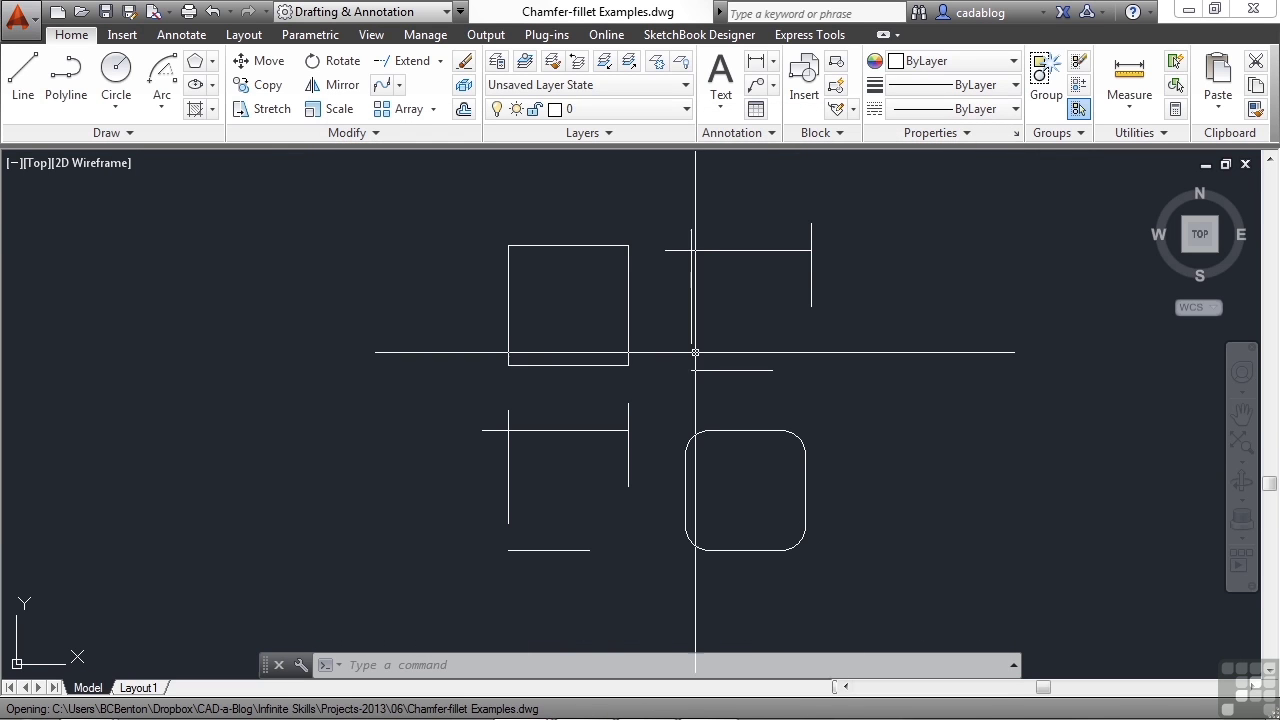
middle_click_drag(663, 341, 643, 346)
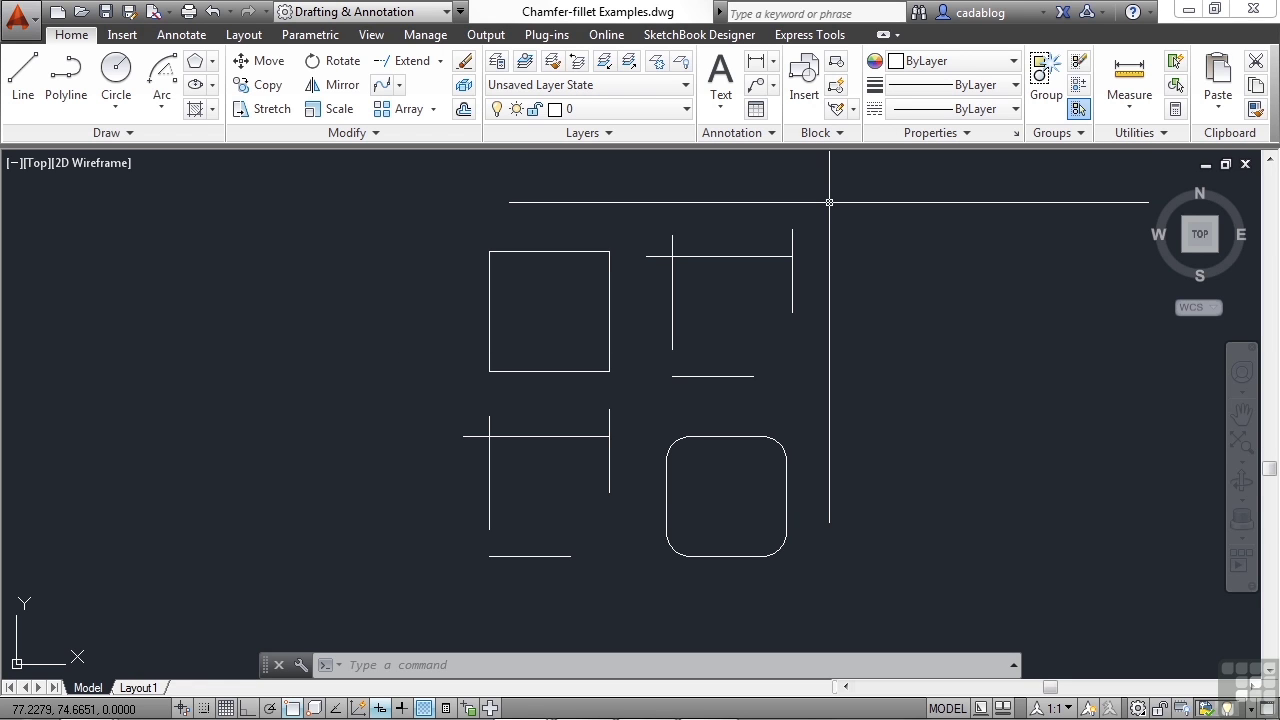
type("fillet")
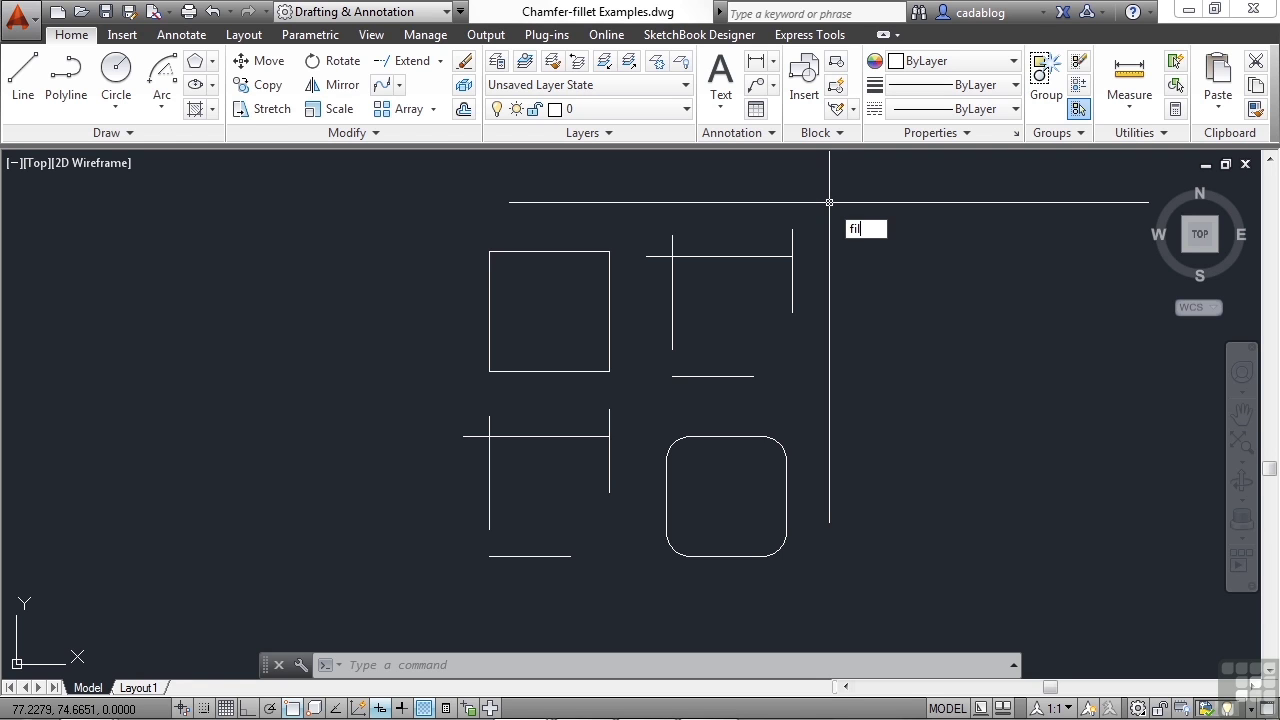
key("Return")
key("Escape")
type("F")
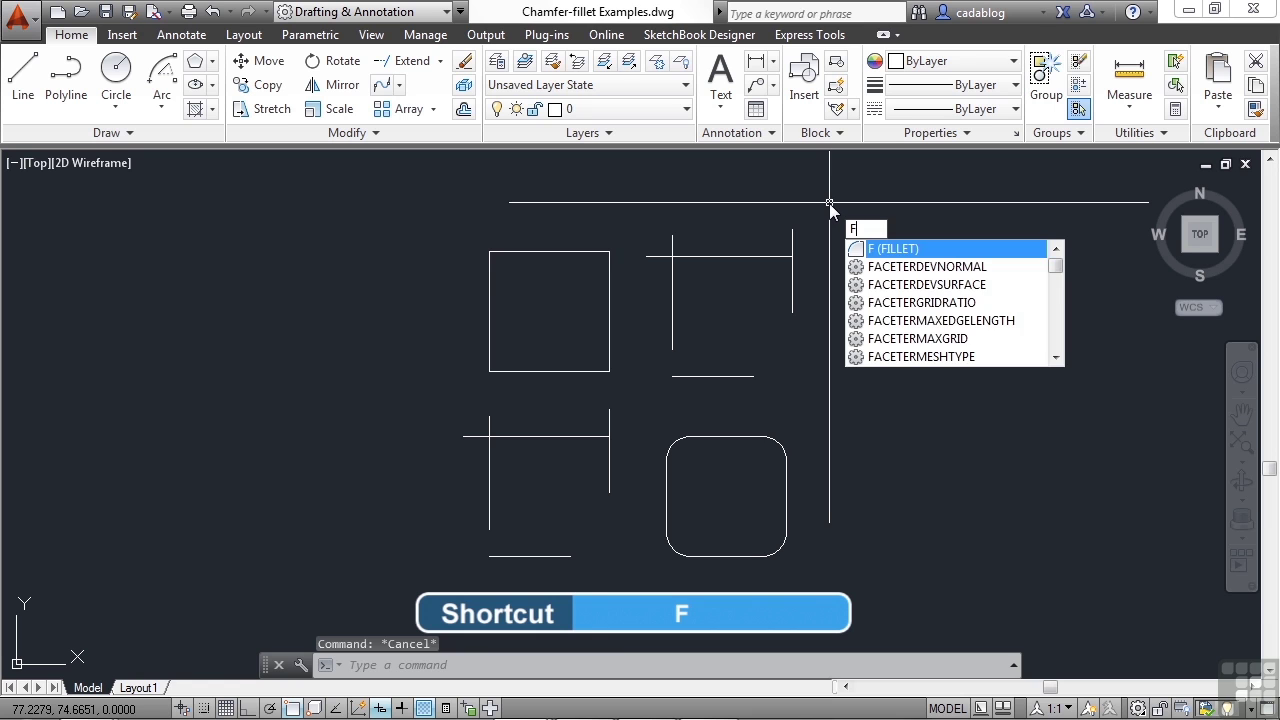
key("Return")
key("Escape")
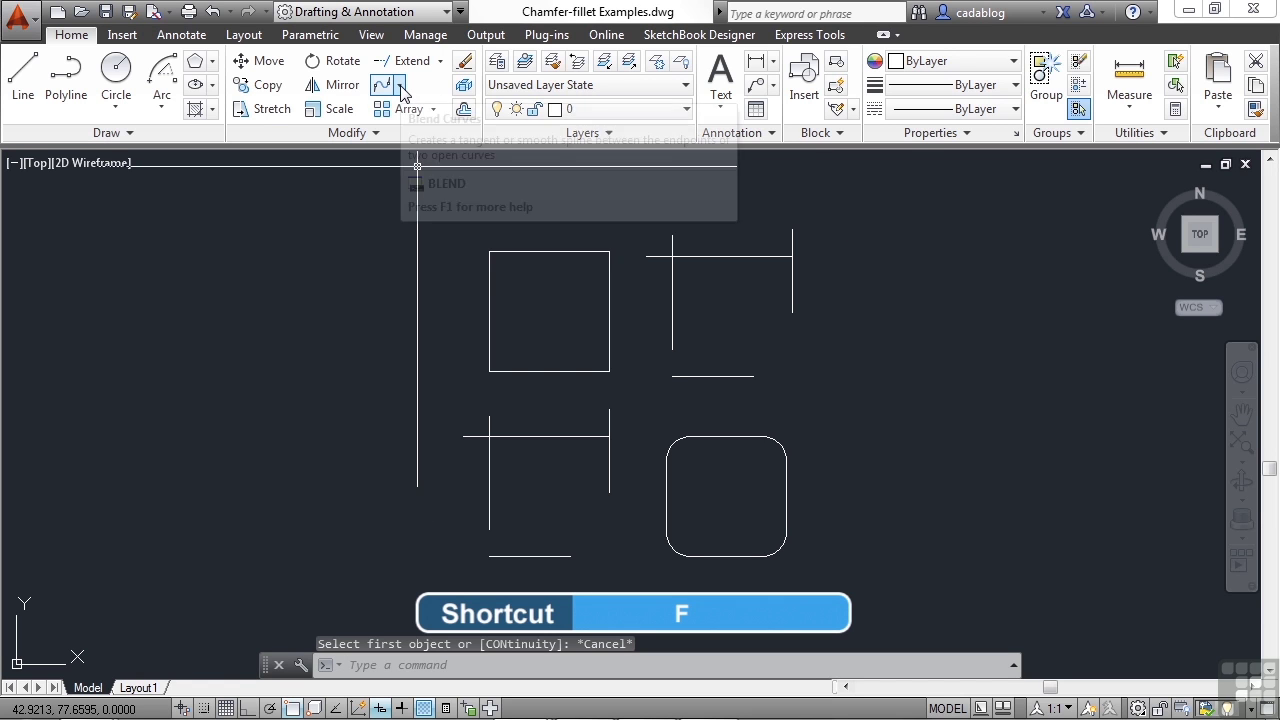
Fillet the square's upper-left corner with the current radius and briefly select the shape to inspect it as one object
left_click(400, 88)
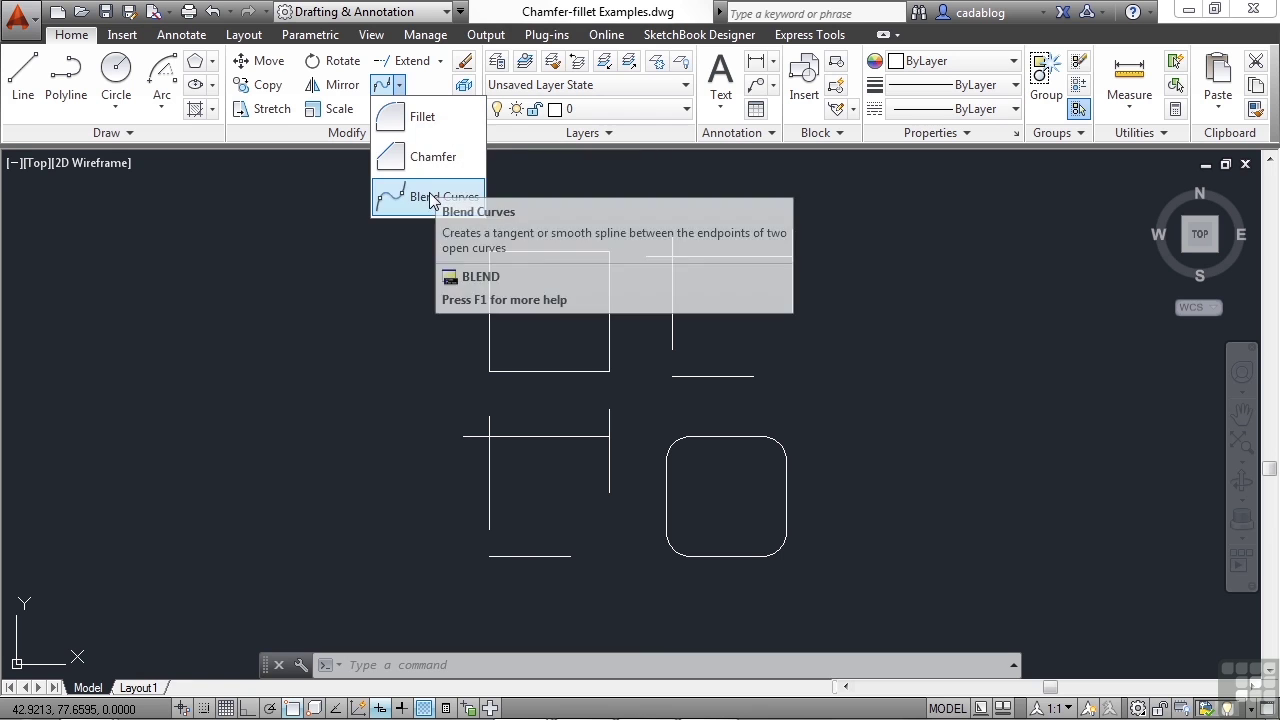
left_click(447, 122)
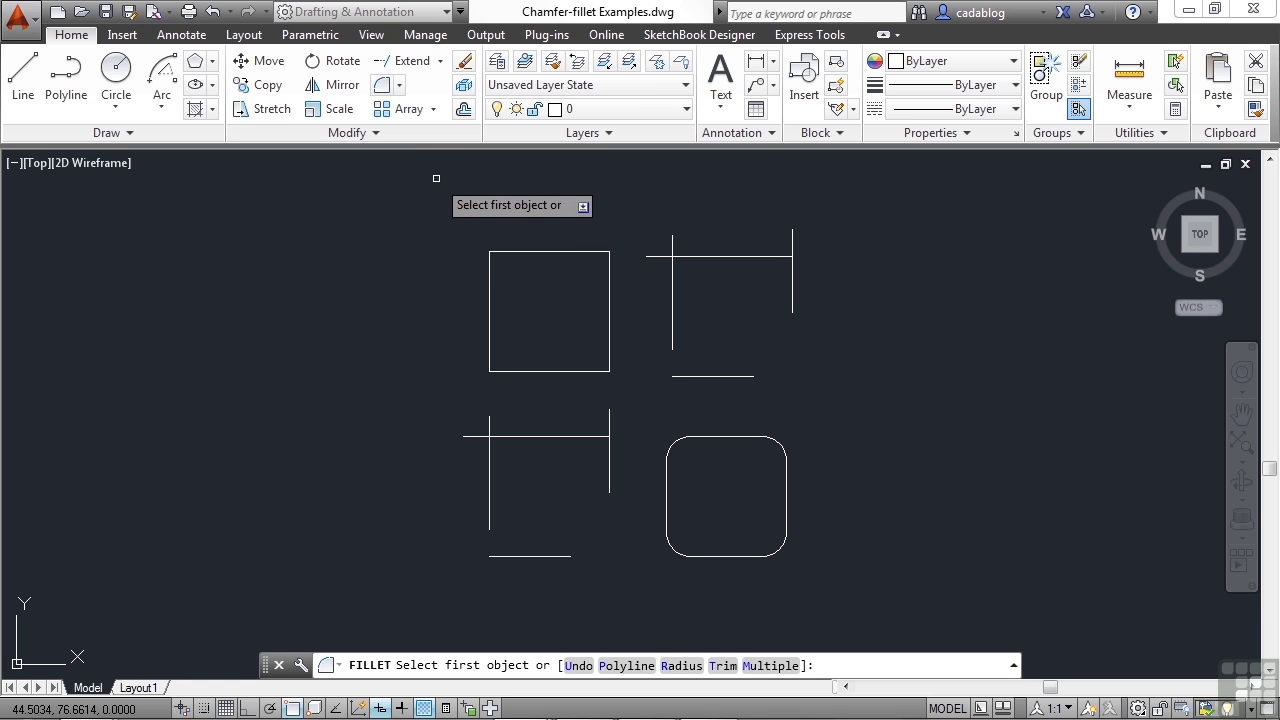
left_click(505, 252)
scroll(489, 286, "up", 2)
scroll(489, 286, "up", 3)
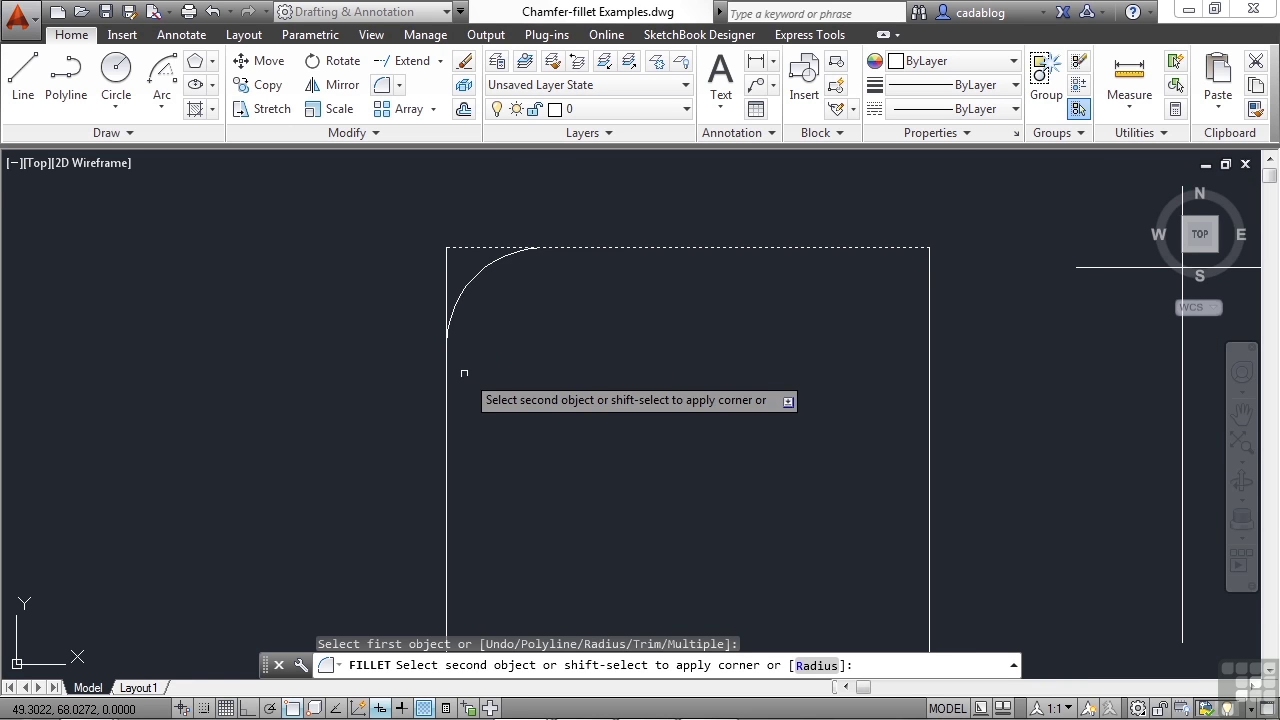
left_click(446, 377)
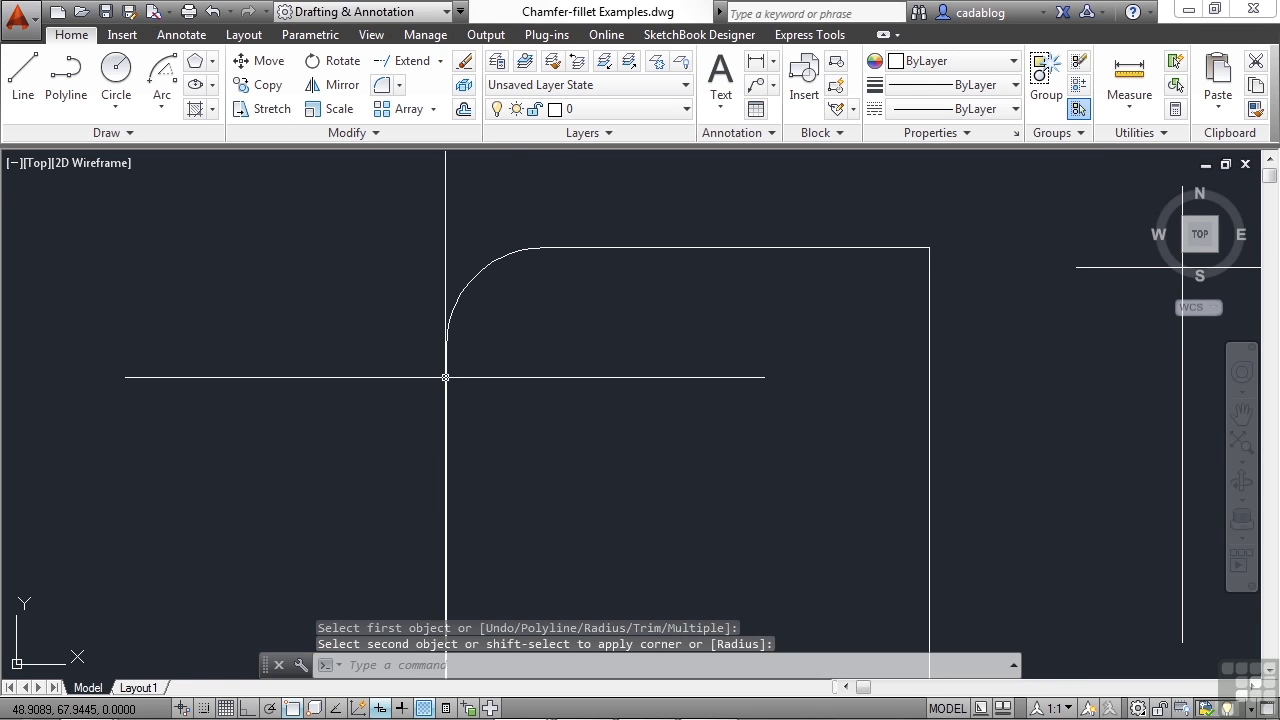
left_click(514, 252)
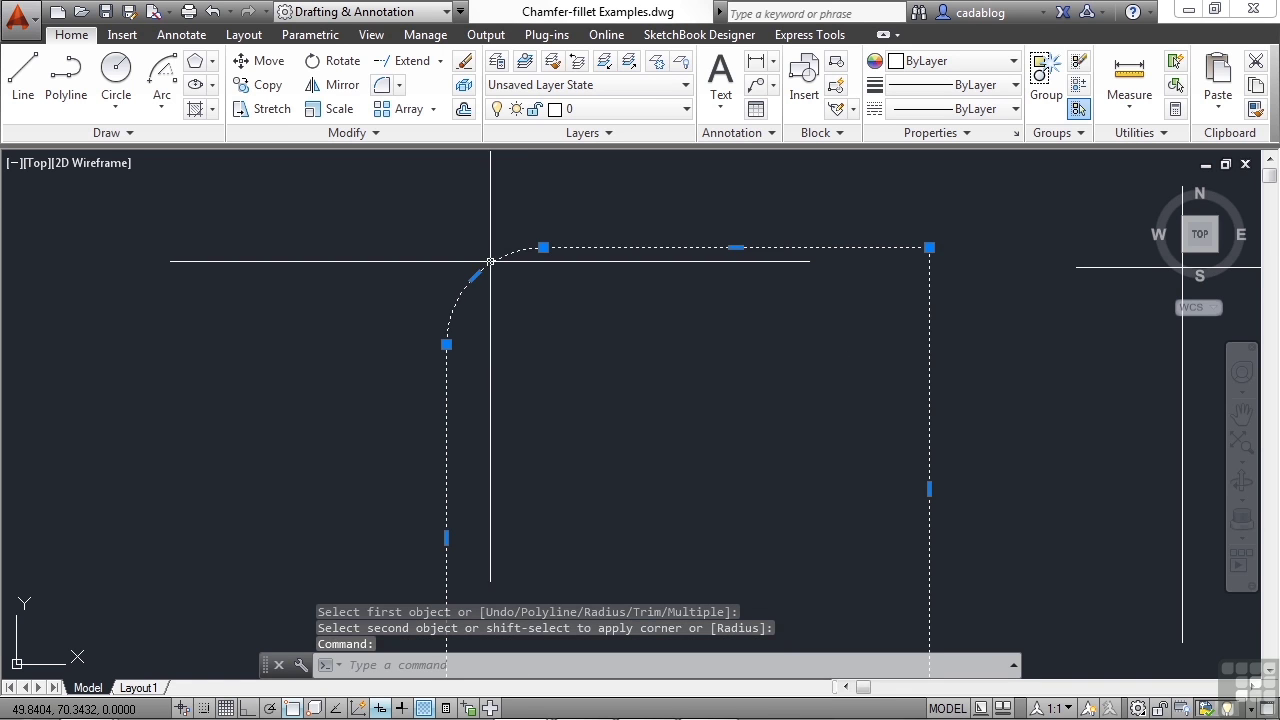
scroll(543, 260, "down", 2)
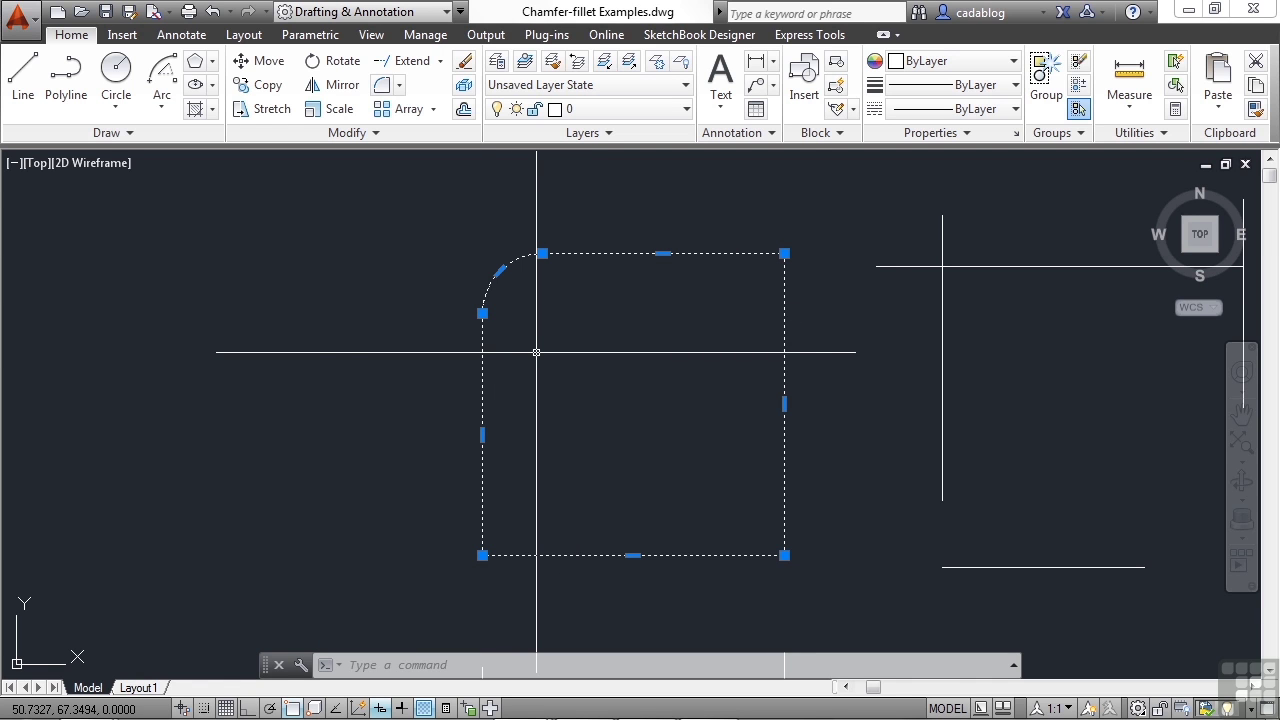
key("Escape")
Fillet the square's upper-right corner with a radius of 4
type("f")
key("Return")
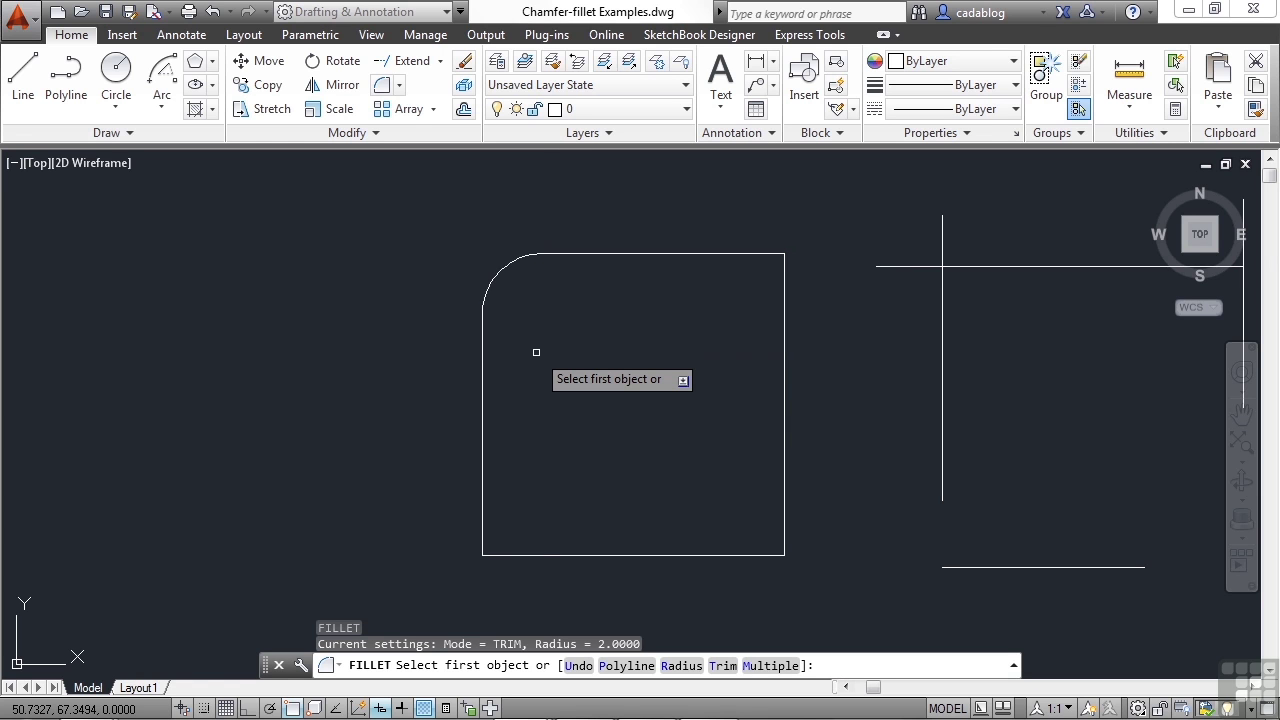
type("r")
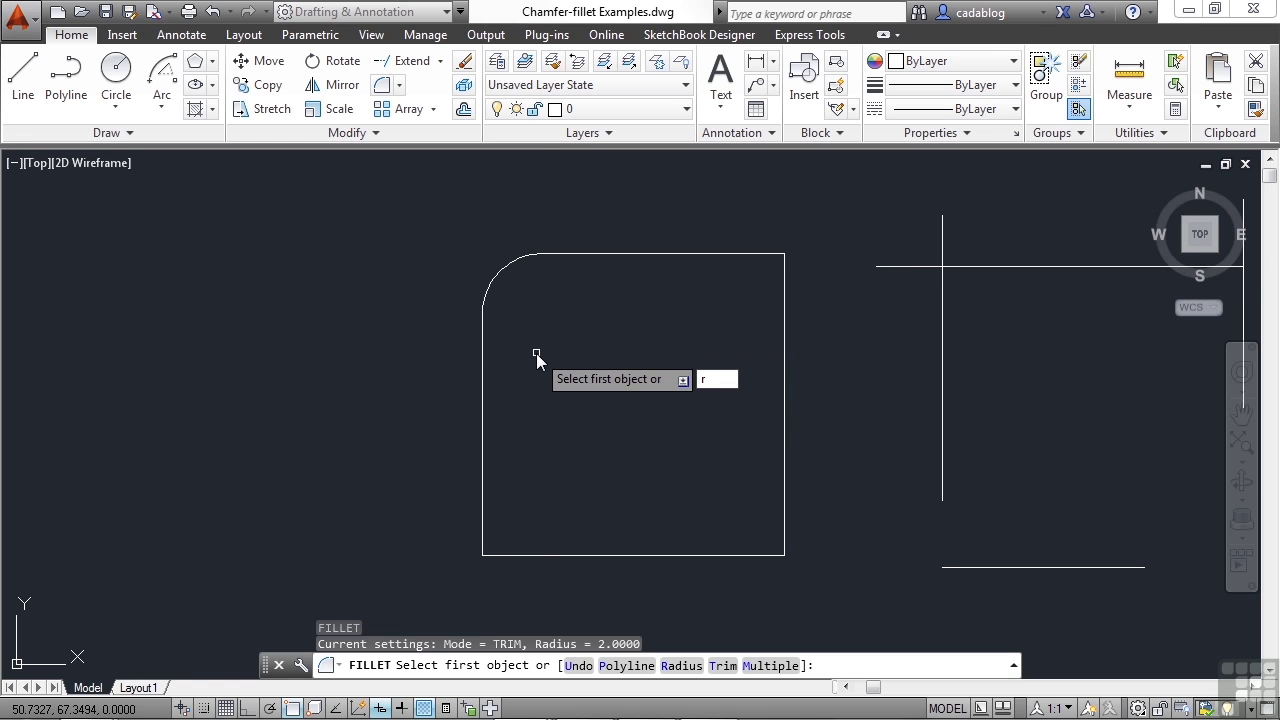
key("Return")
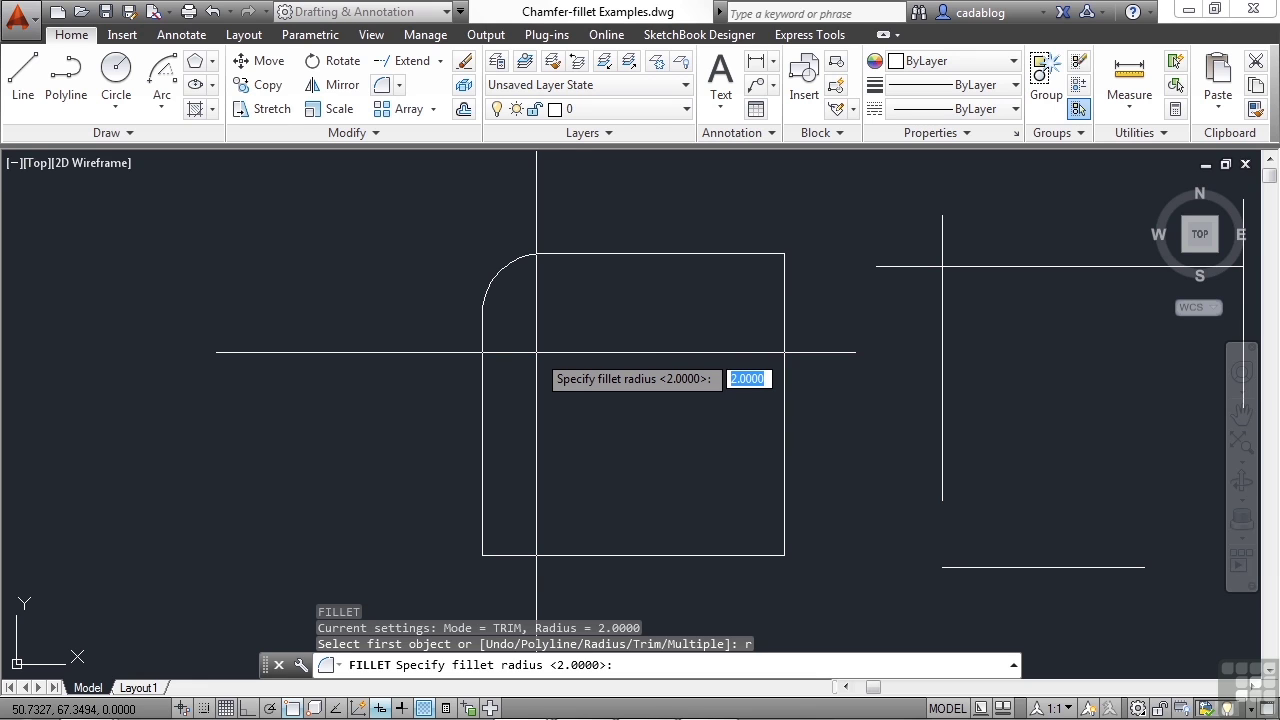
type("4")
key("Return")
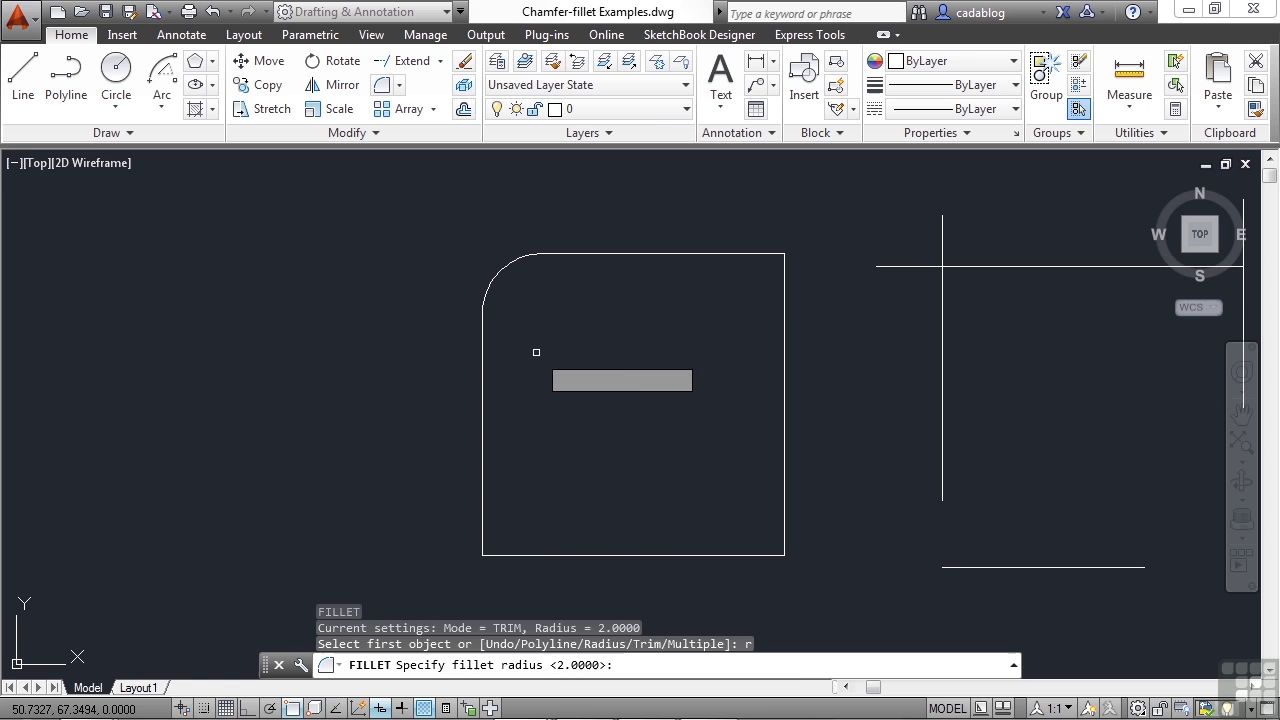
left_click(736, 255)
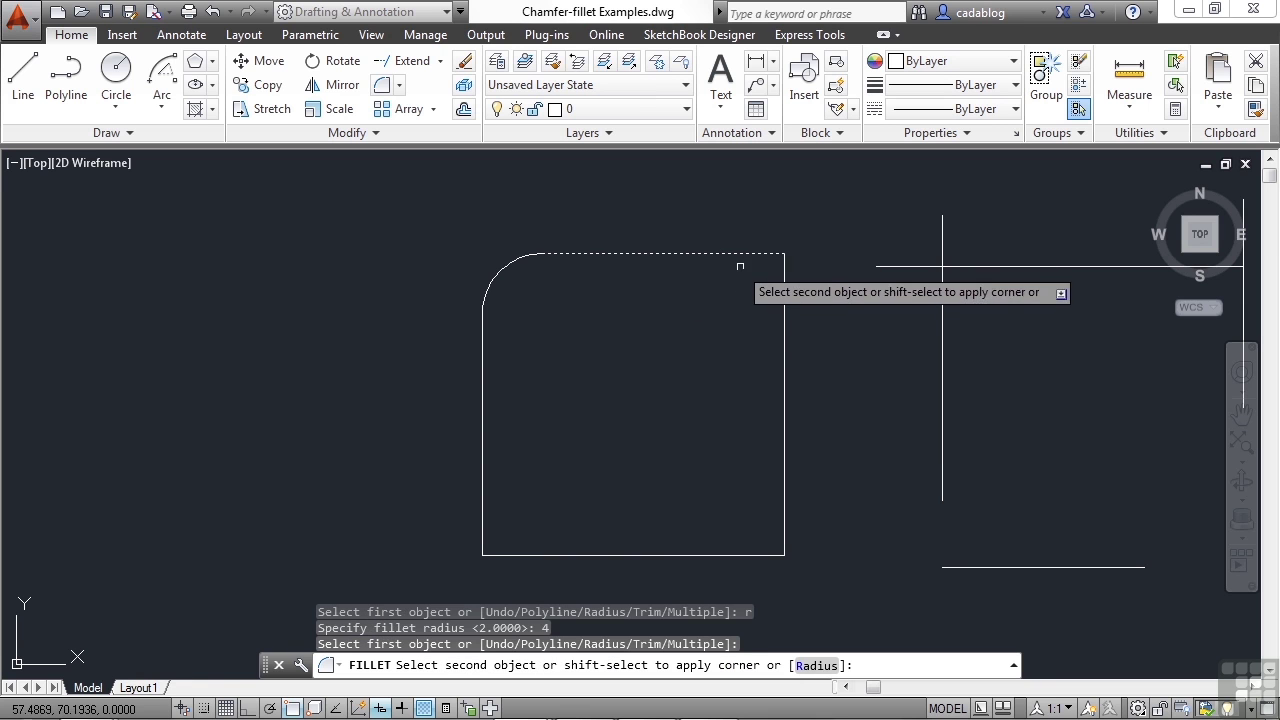
left_click(784, 295)
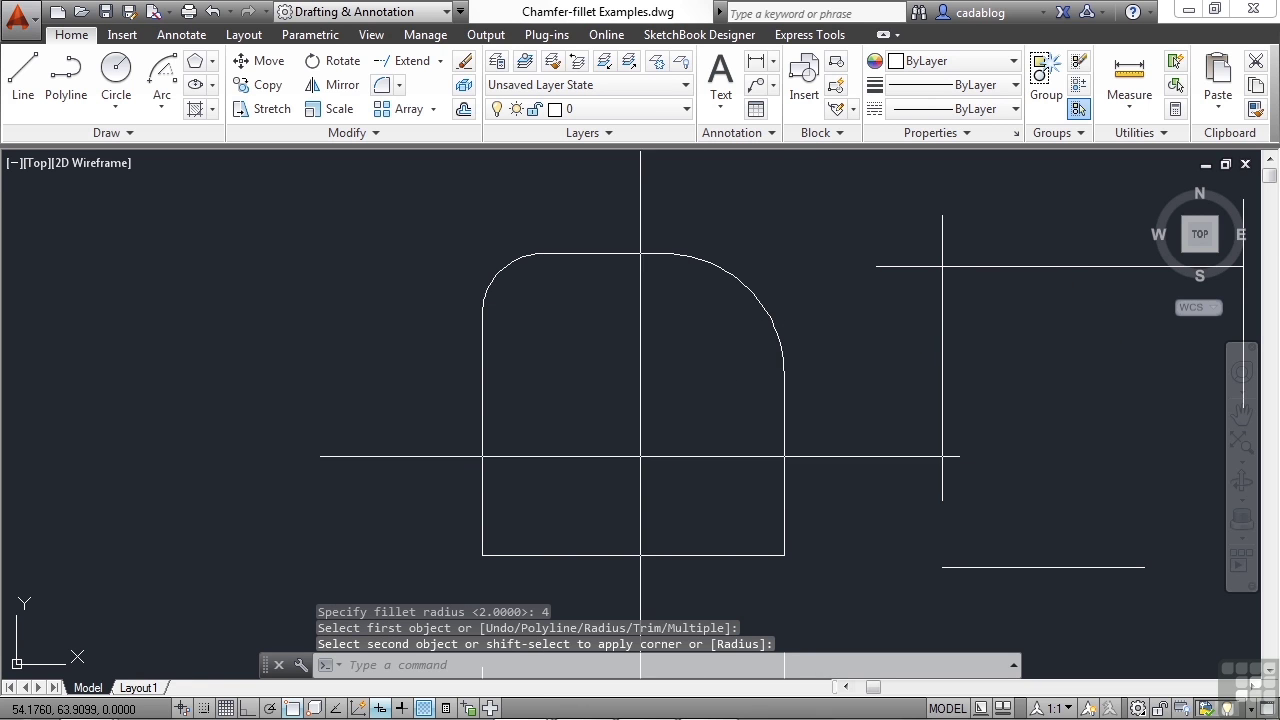
Fillet the shape's already rounded upper-left corner again, using the radius of 4
key("Return")
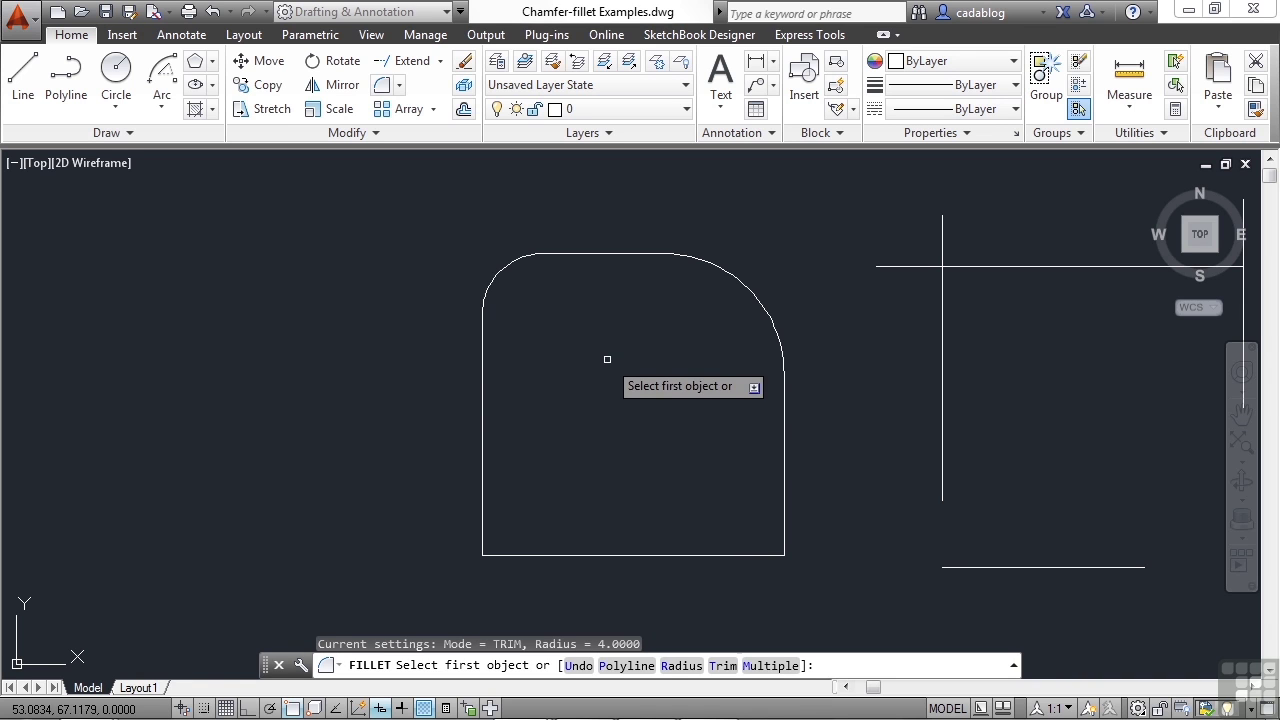
left_click(576, 253)
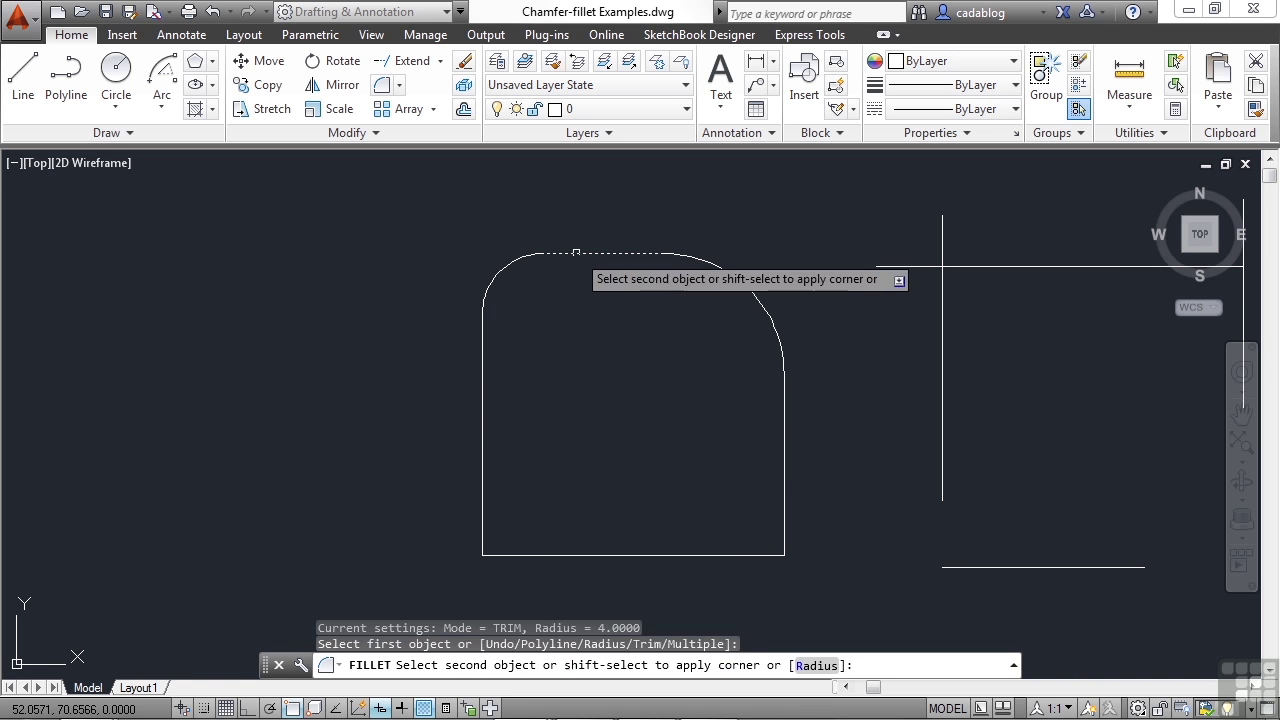
left_click(482, 355)
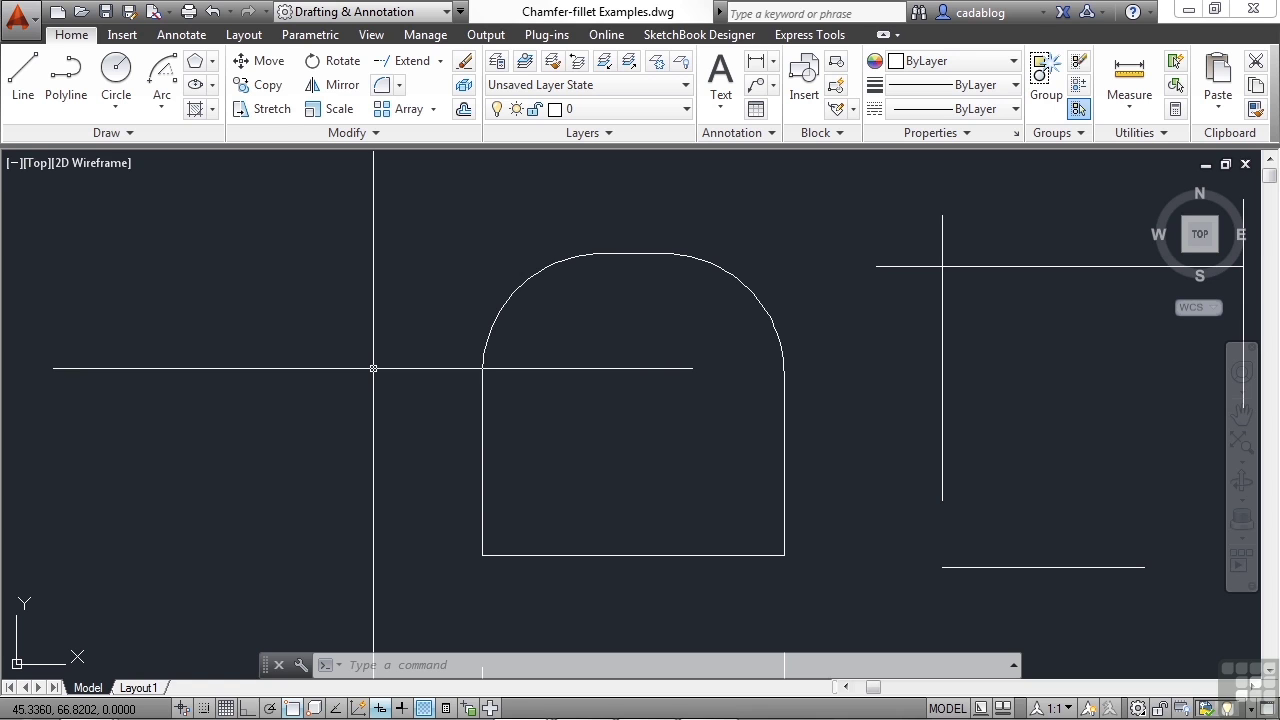
Chamfer the lower-left corner of the filleted shape with first and second distances of 3
scroll(373, 368, "down", 2)
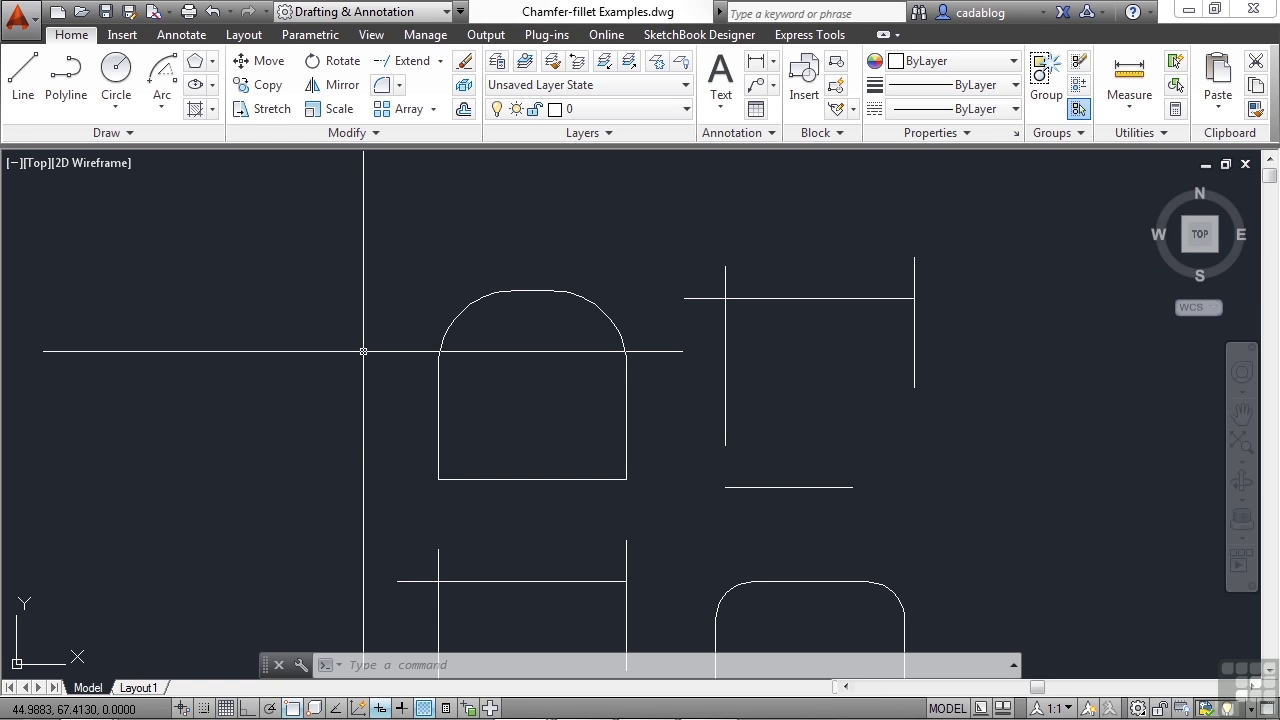
middle_click_drag(371, 374, 375, 340)
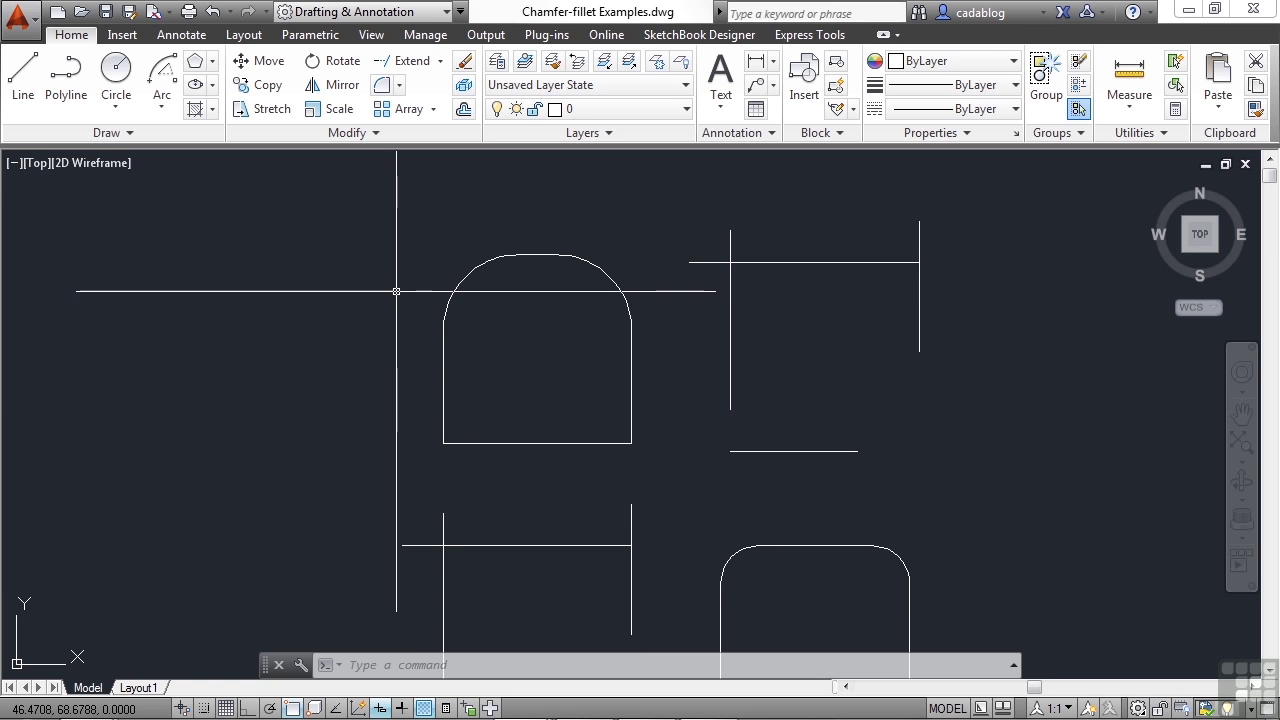
left_click(399, 85)
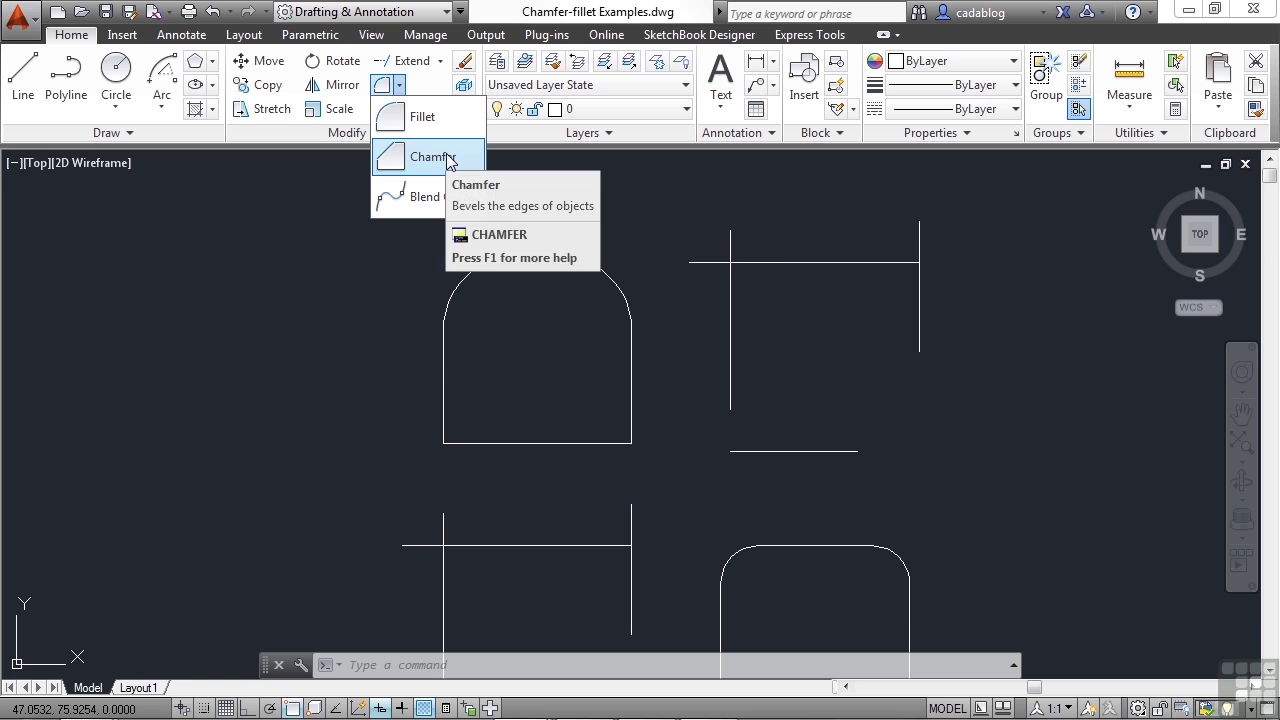
left_click(432, 157)
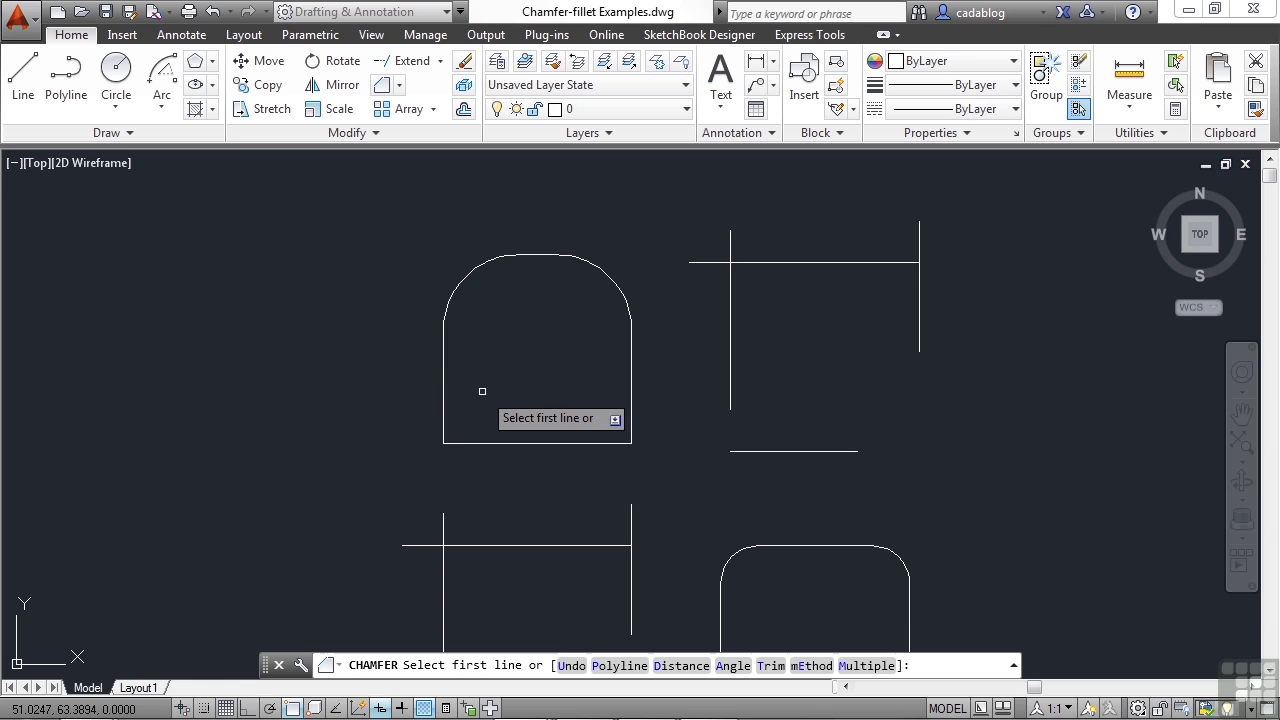
type("d")
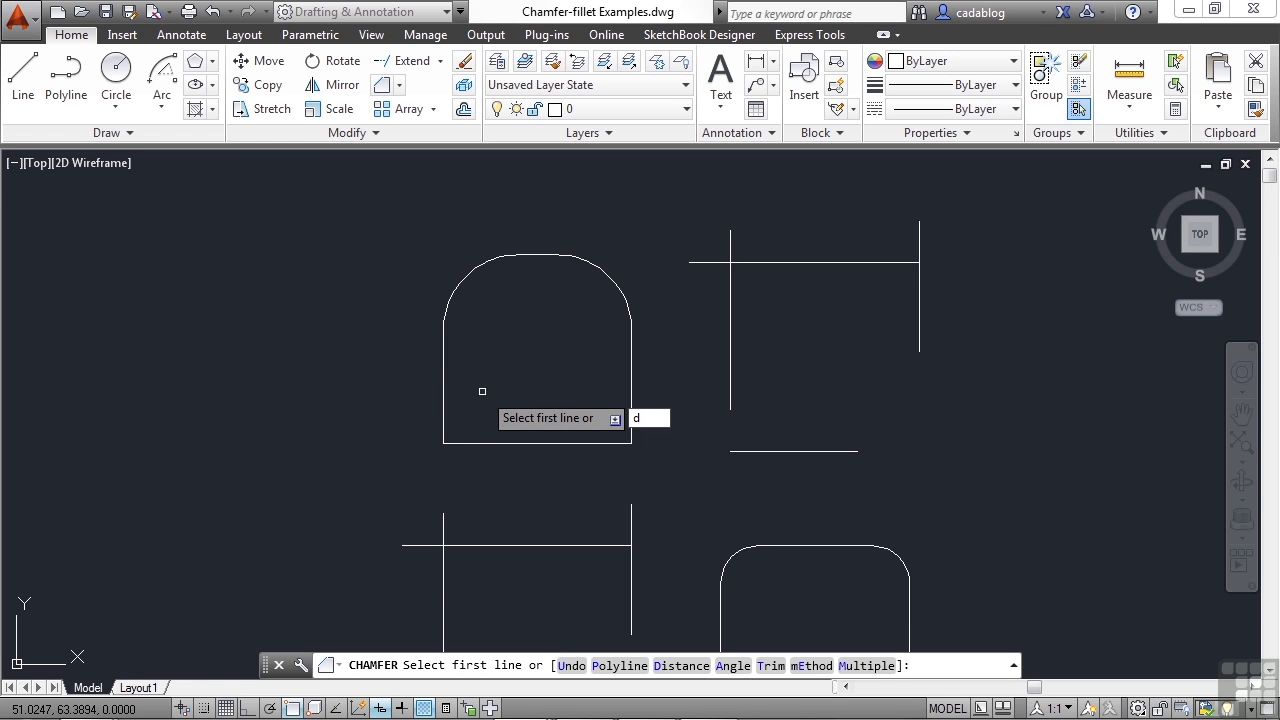
key("Return")
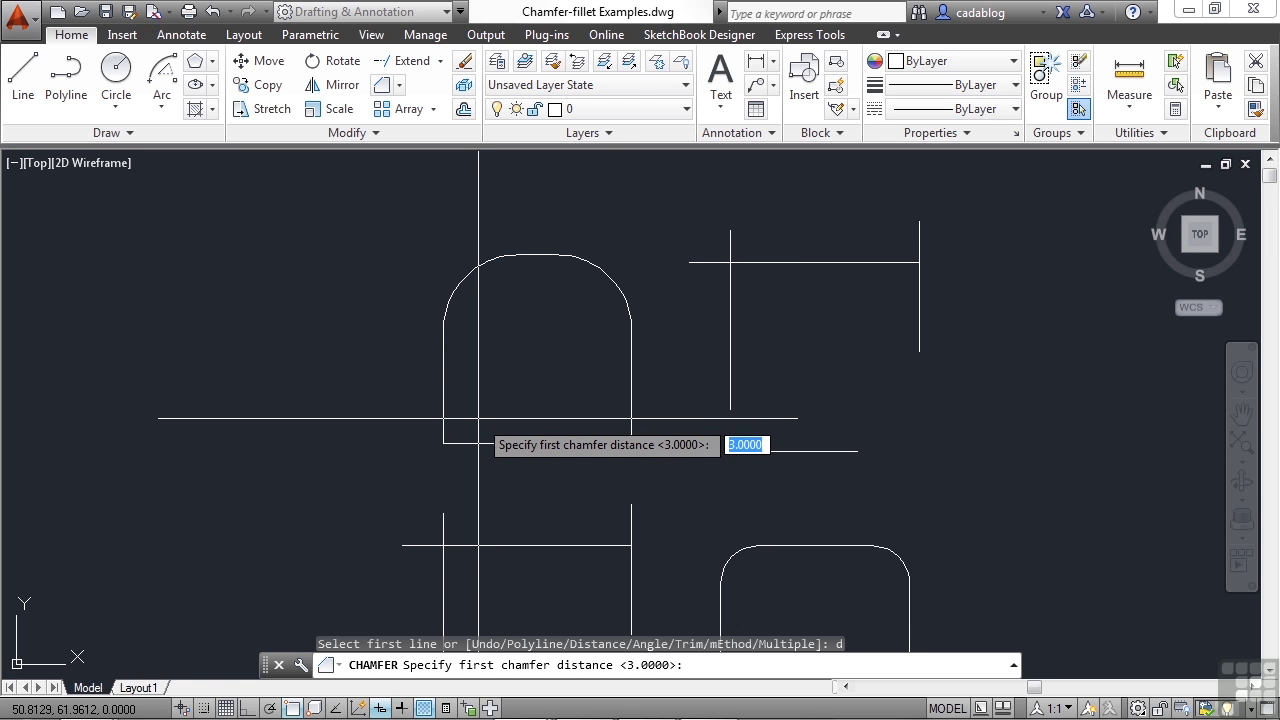
type("3")
key("Return")
type("3")
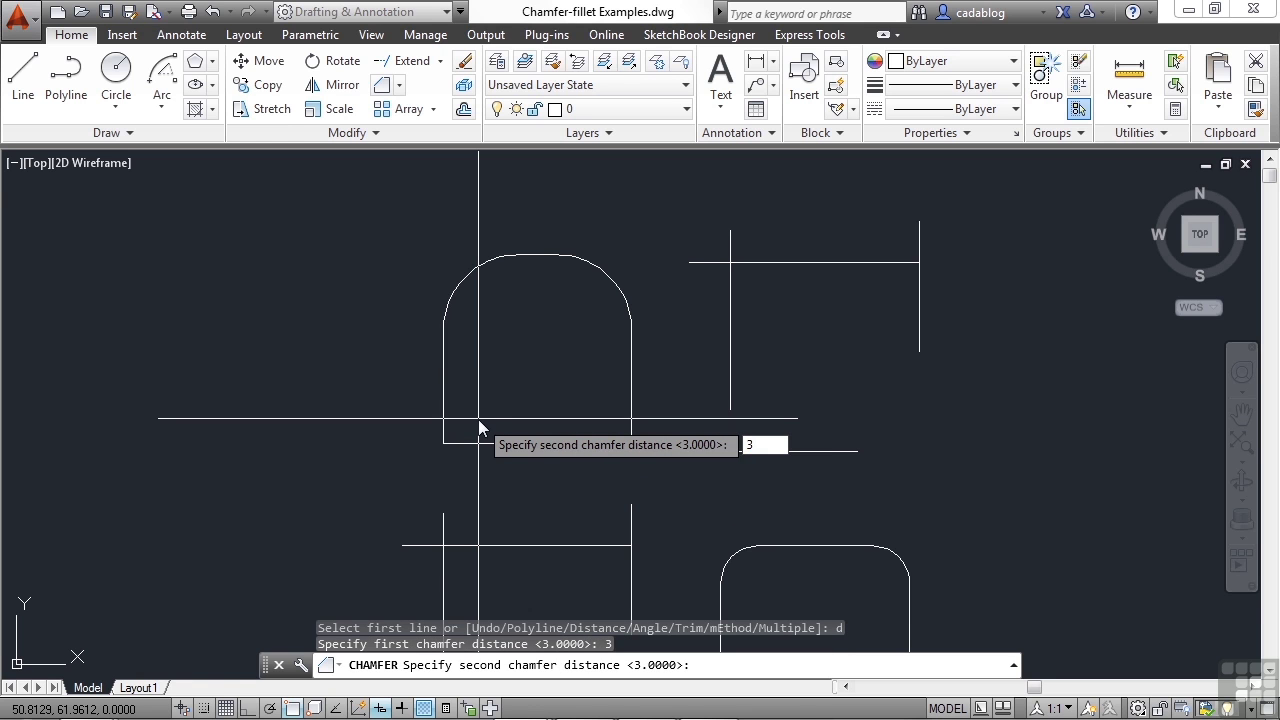
key("Return")
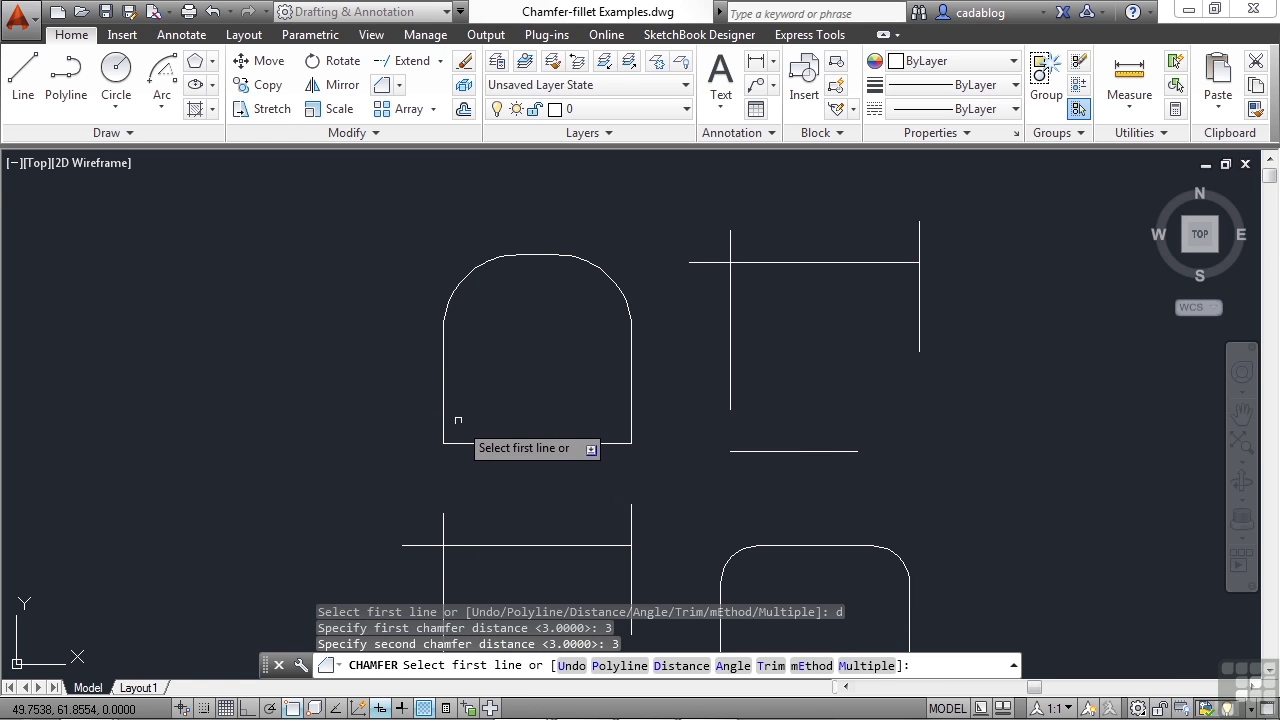
scroll(458, 420, "up", 2)
left_click(433, 418)
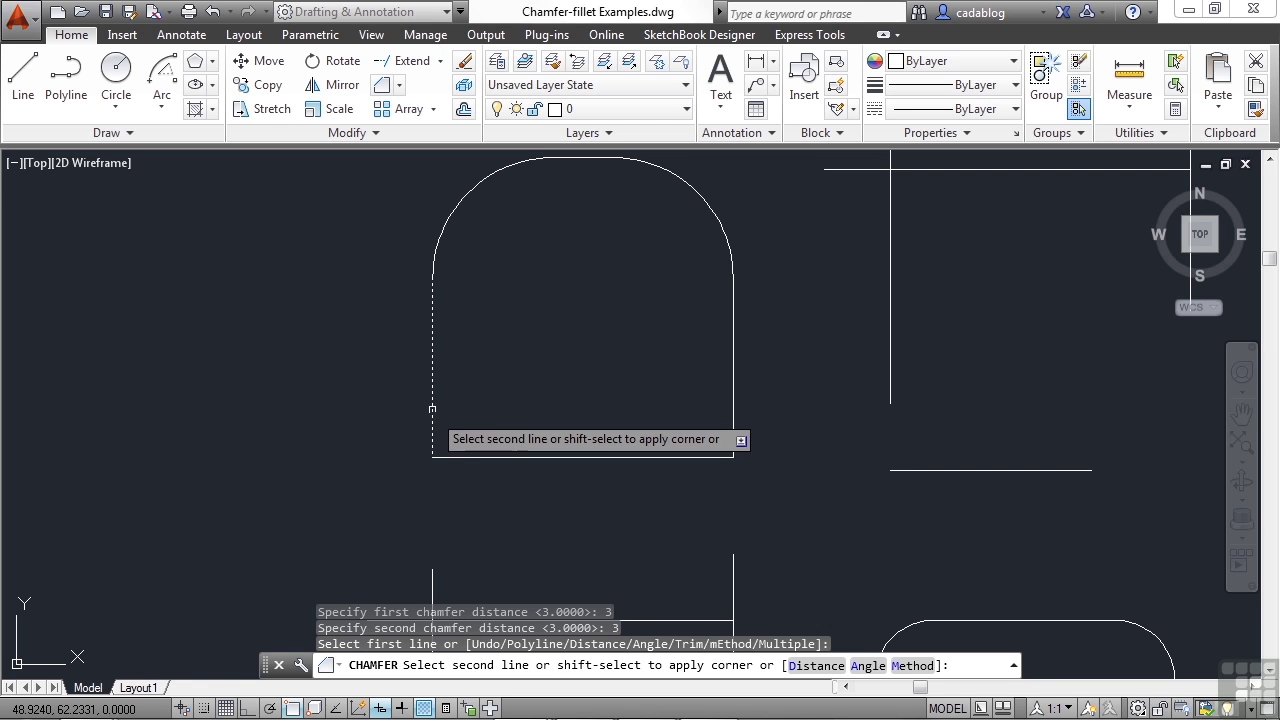
left_click(487, 457)
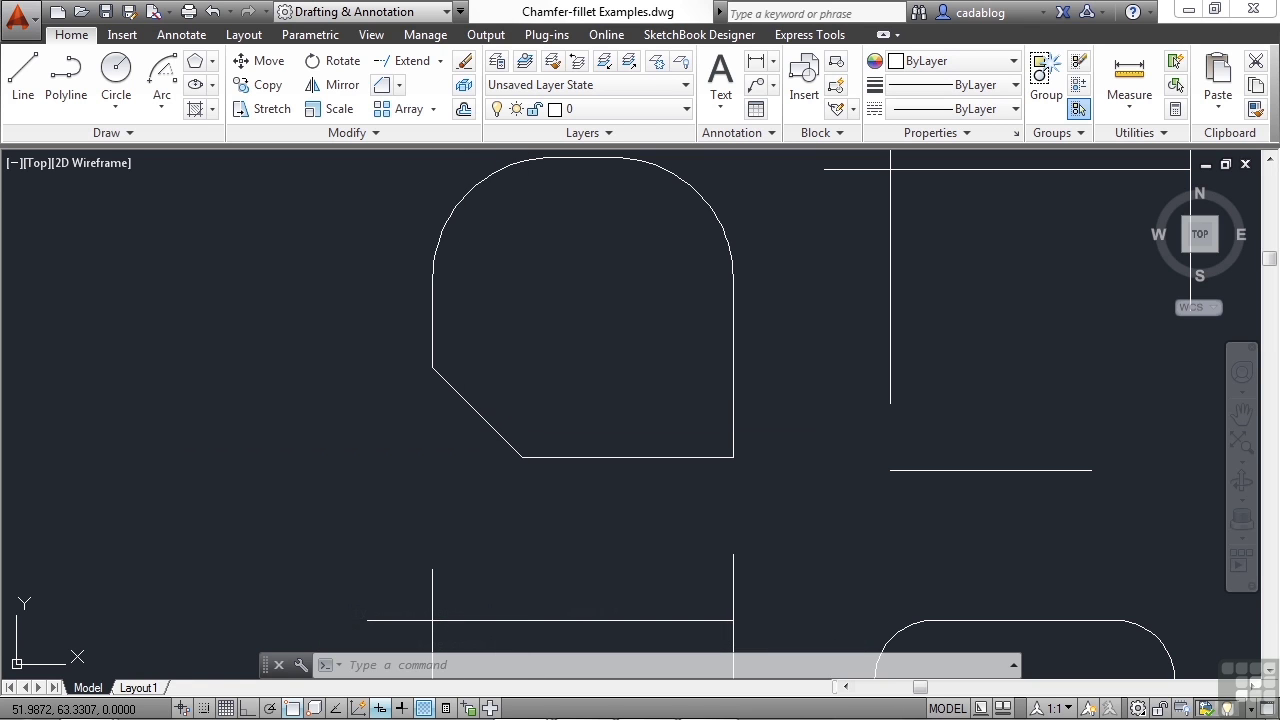
Chamfer the filleted shape's lower-right corner with a distance of 1 along the bottom edge and 3 along the right edge
key("Return")
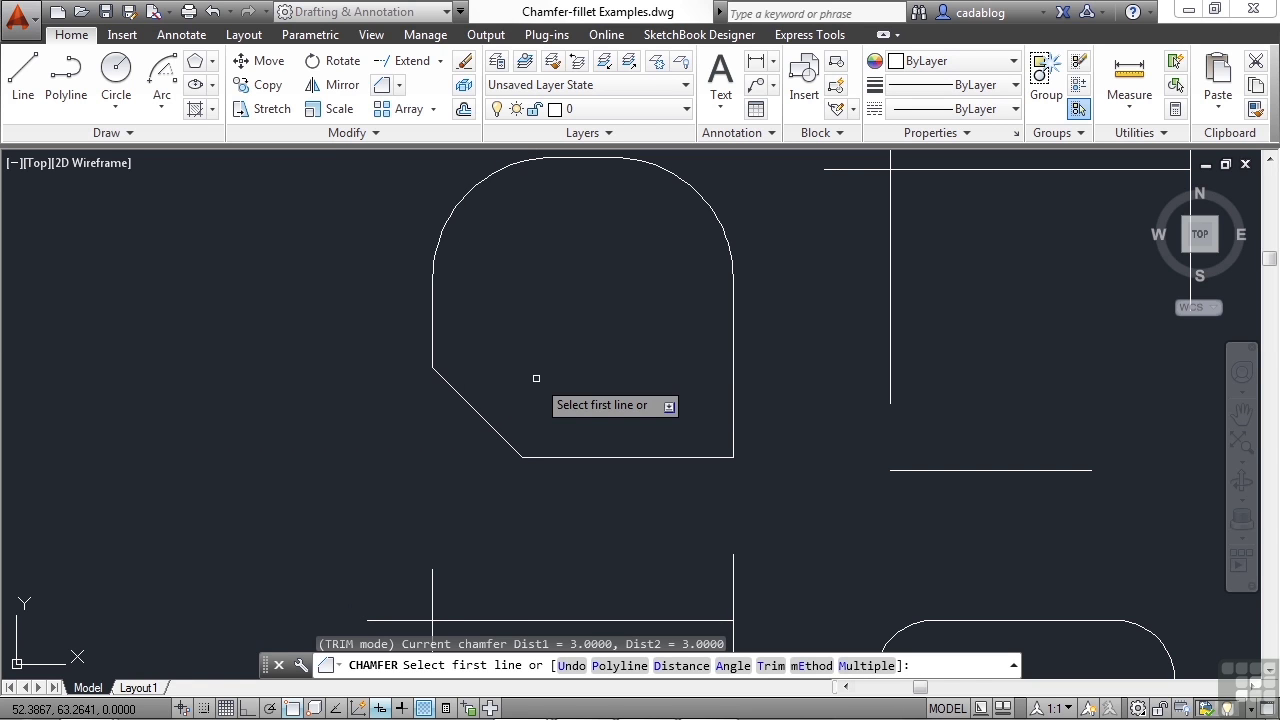
type("d")
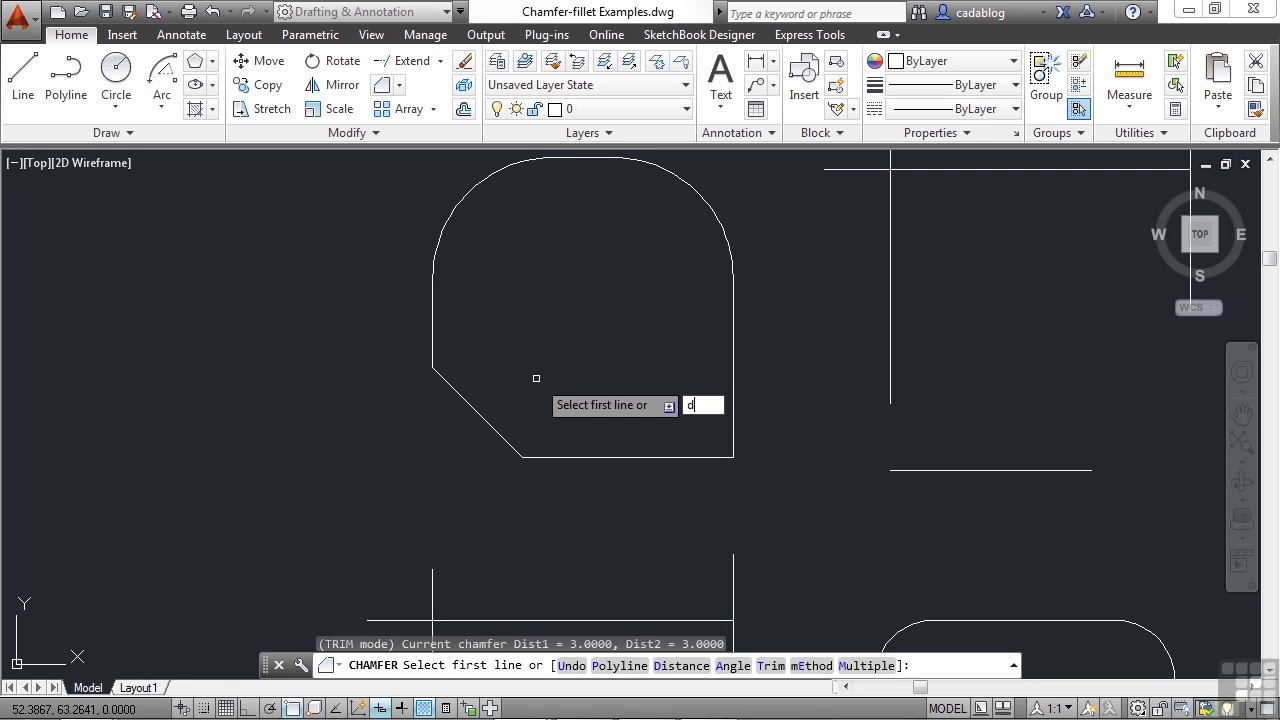
key("Return")
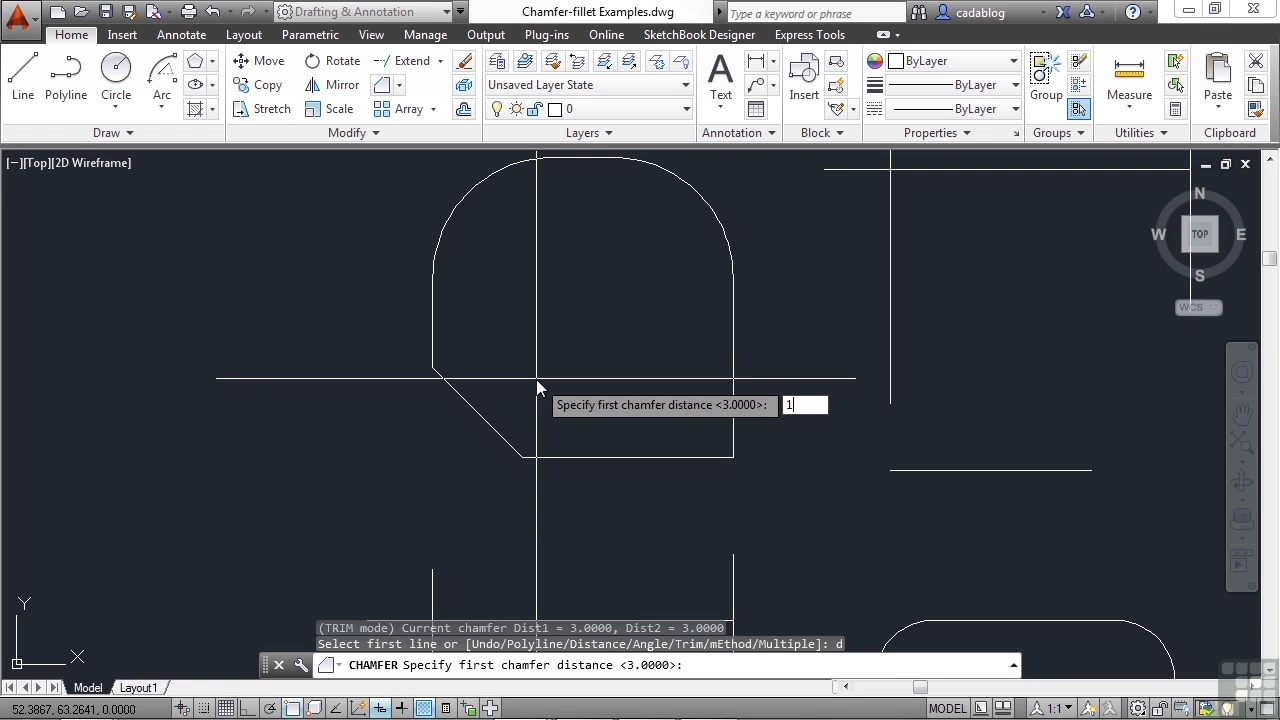
key("Return")
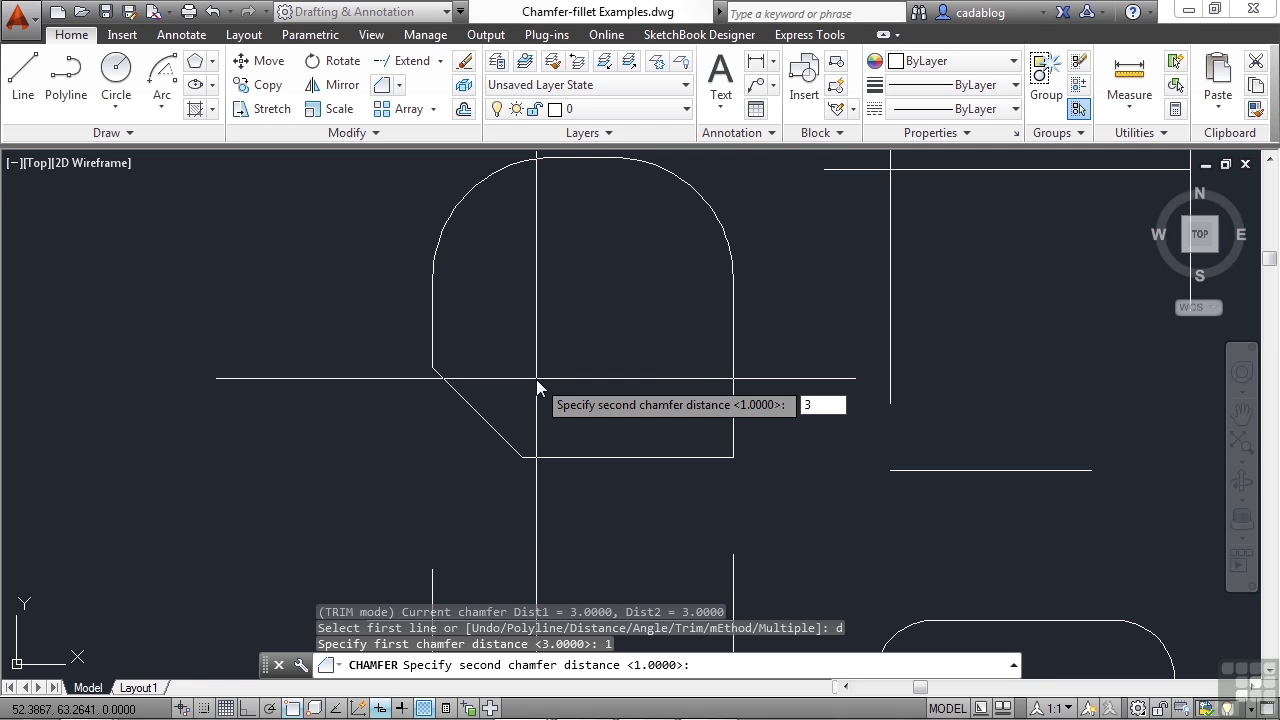
key("Return")
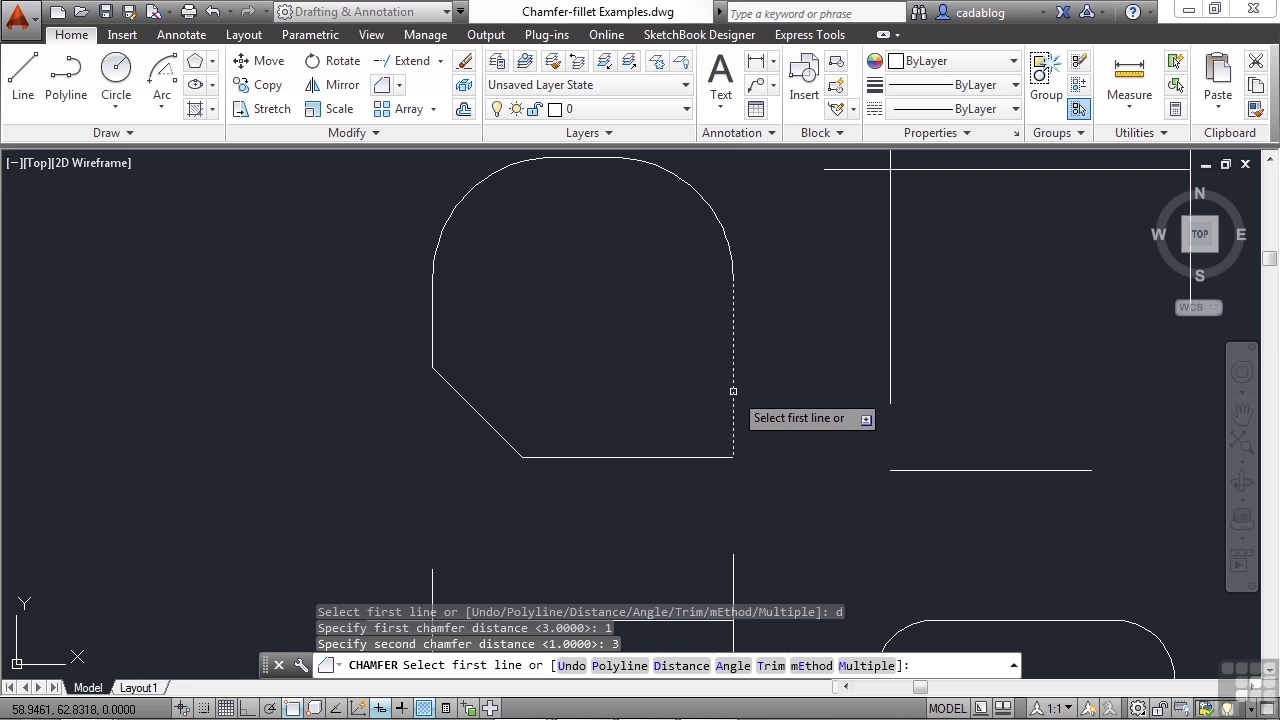
left_click(710, 457)
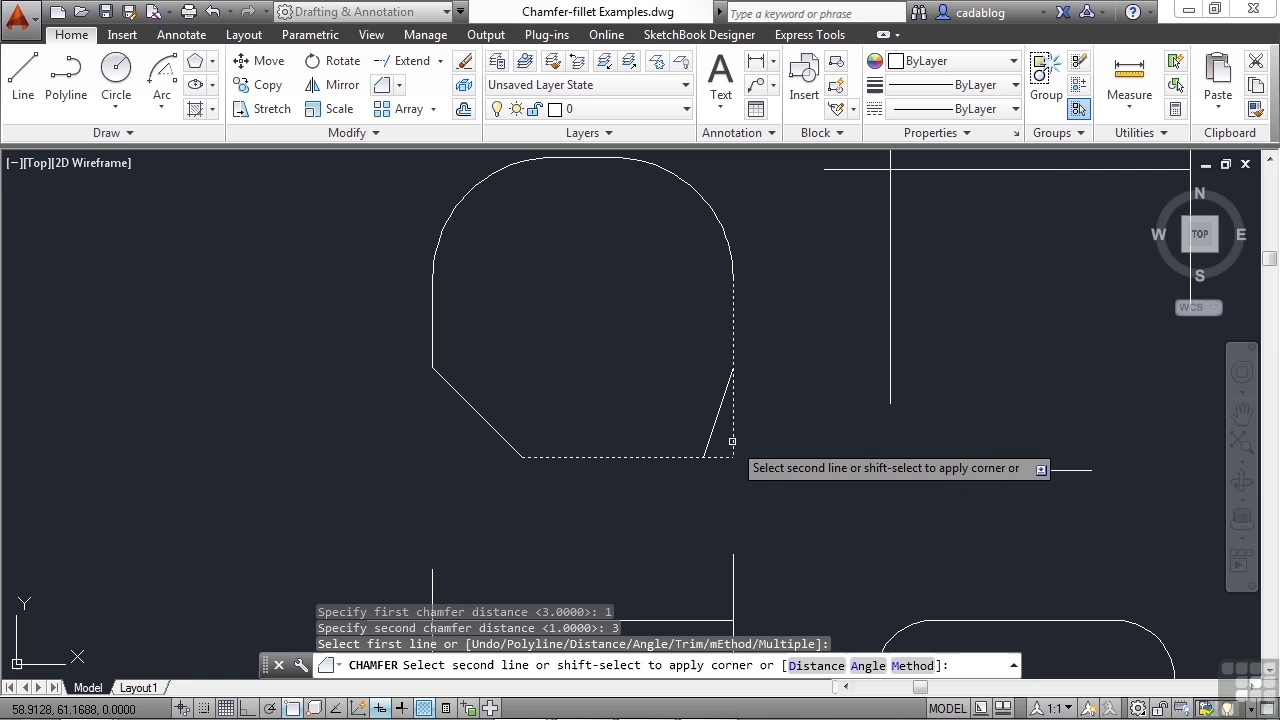
left_click(732, 441)
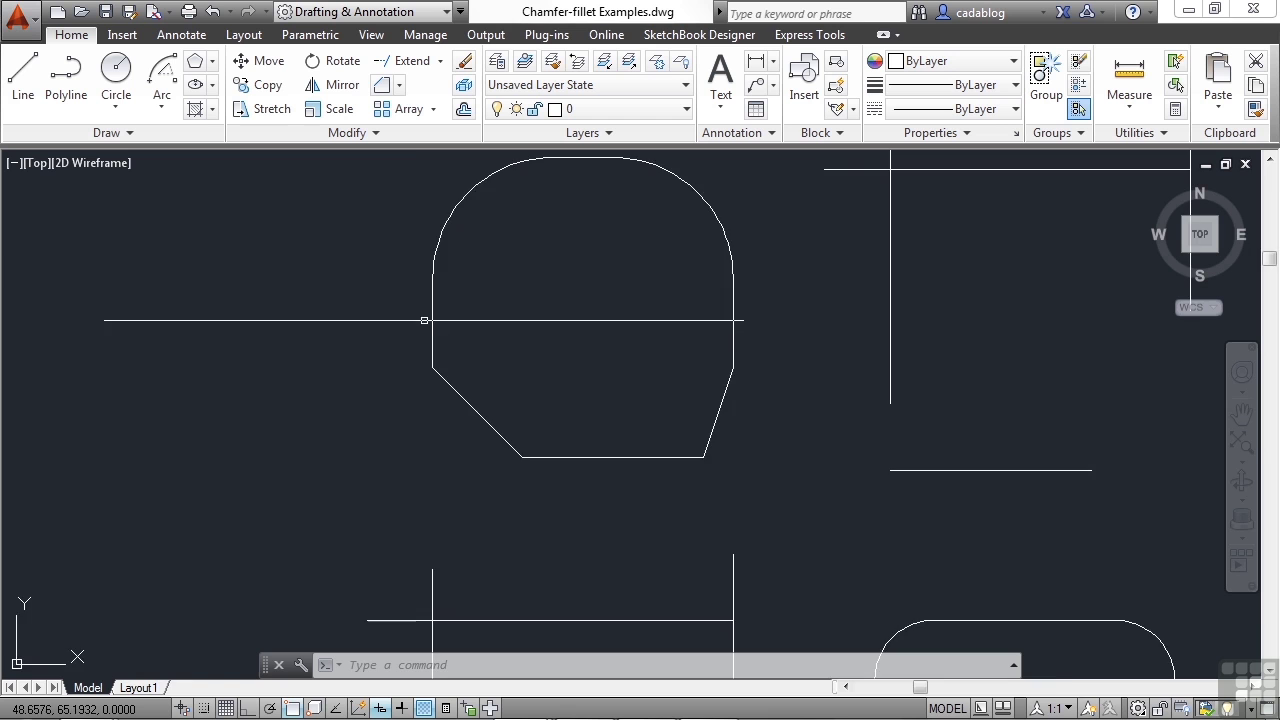
Fillet the lower-left gap between the separate lines of the upper-right example with a radius of 2
scroll(423, 320, "down", 4)
scroll(610, 305, "up", 3)
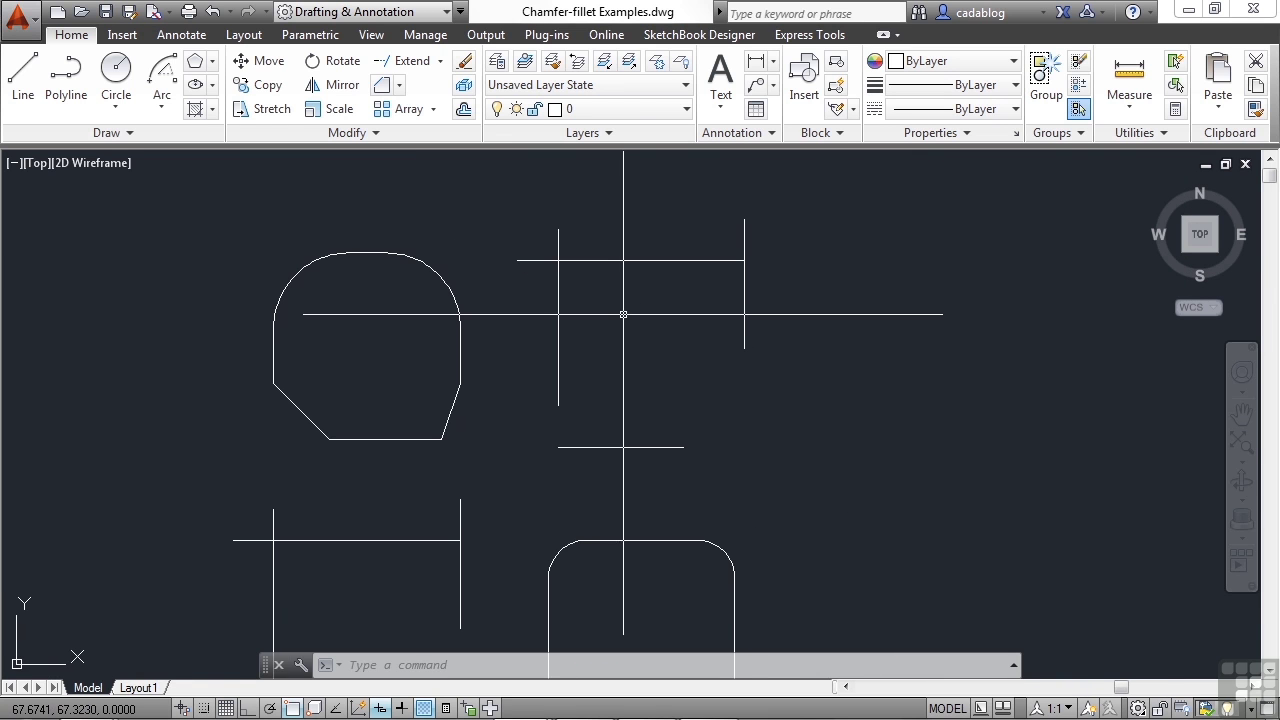
key("Return")
type("r")
key("Return")
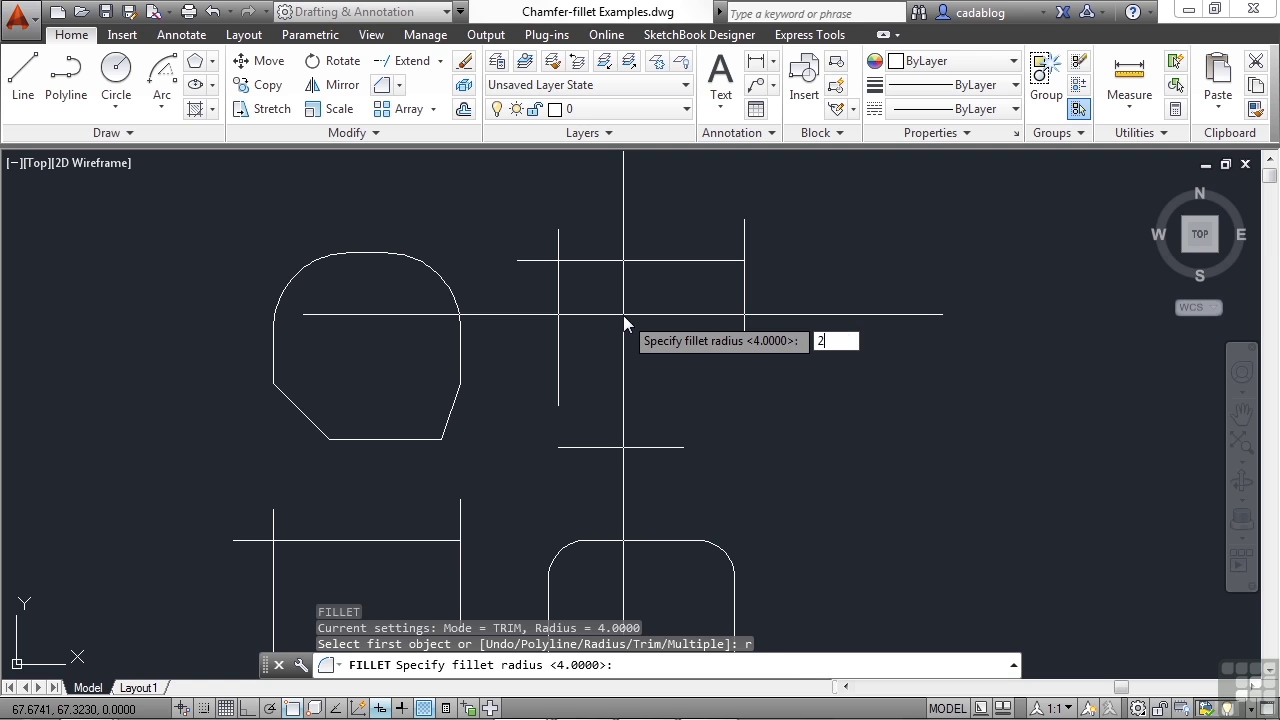
key("Return")
left_click(559, 388)
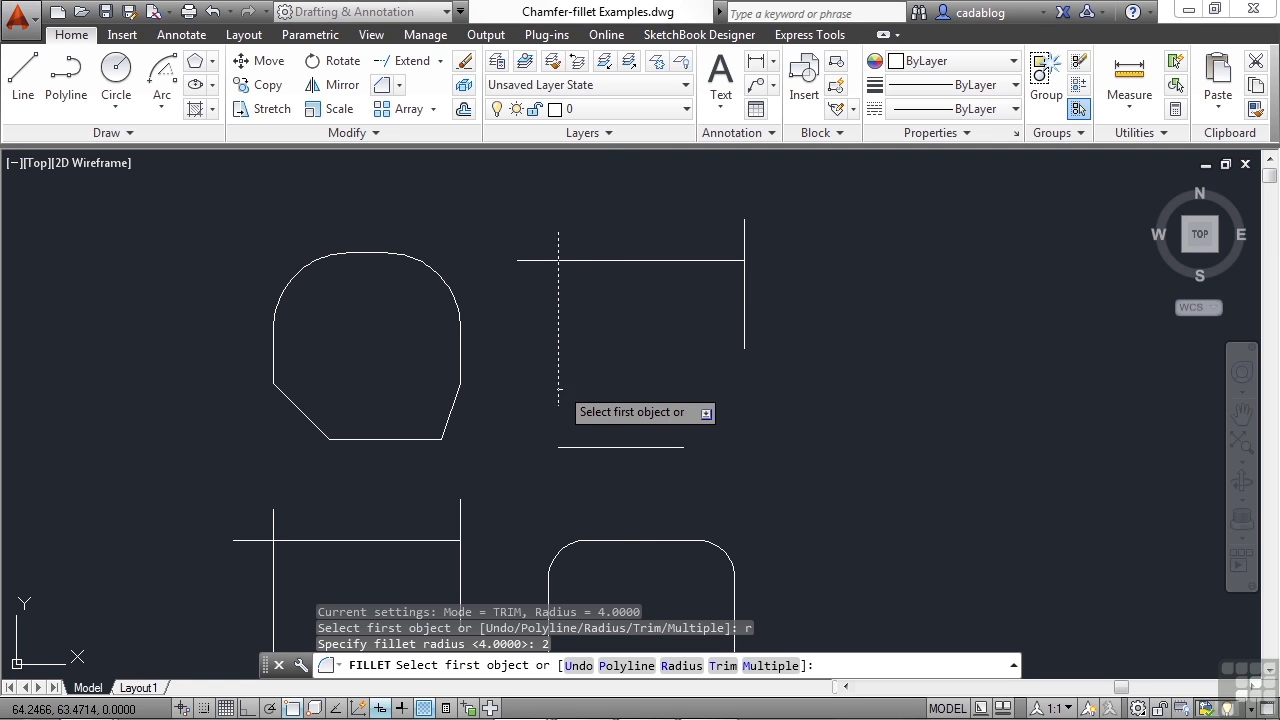
left_click(582, 447)
left_click(560, 380)
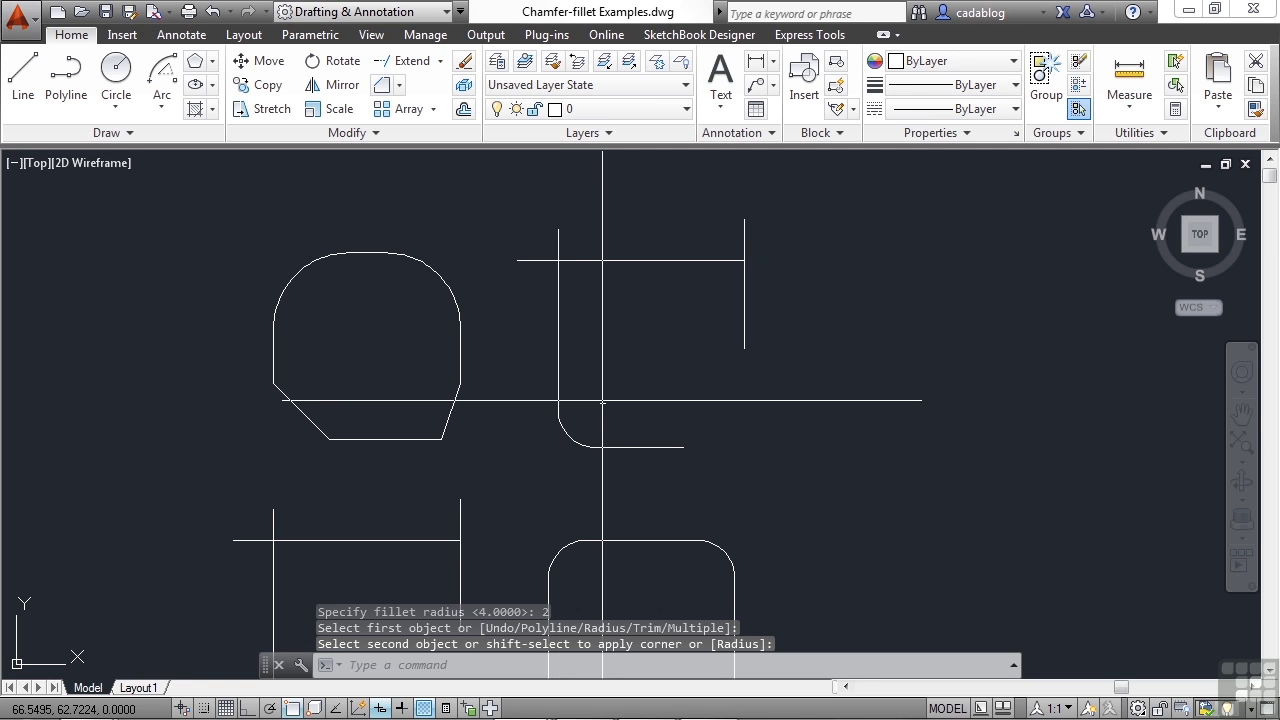
Fillet the crossing lines at the upper-left corner of the same example, using the radius of 2
scroll(616, 446, "up", 2)
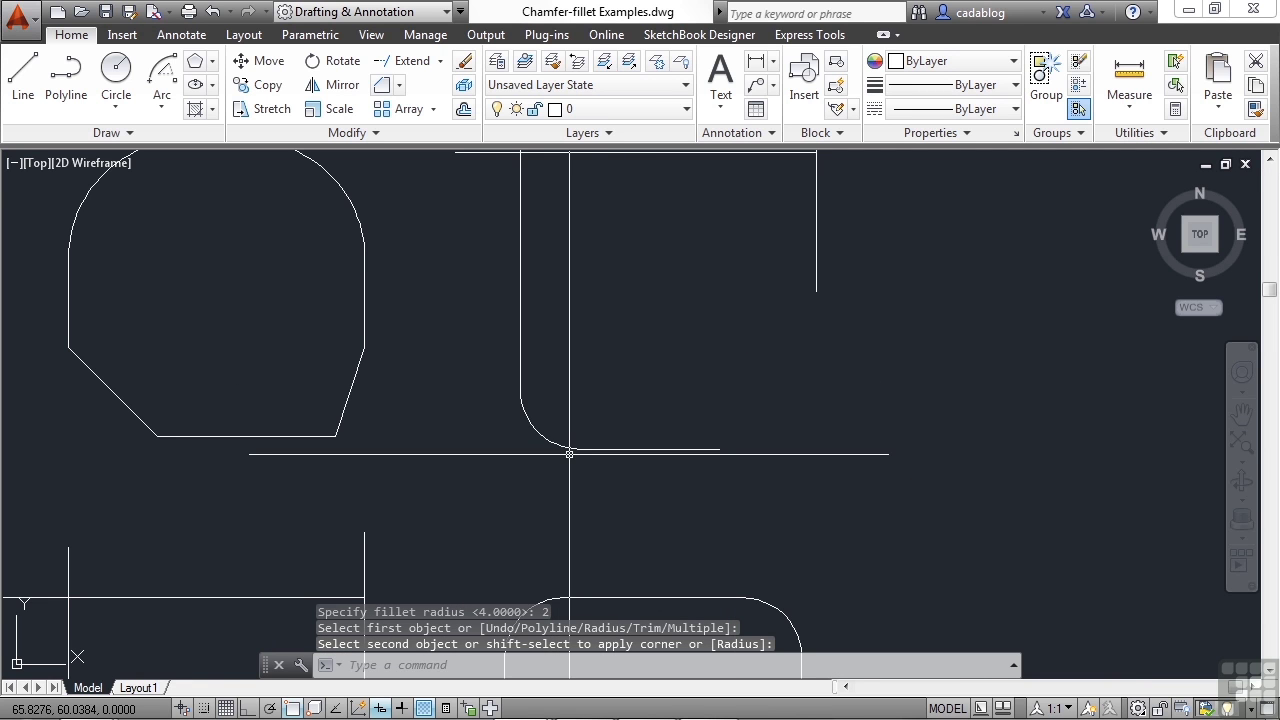
middle_click_drag(571, 232, 567, 334)
key("Return")
left_click(519, 278)
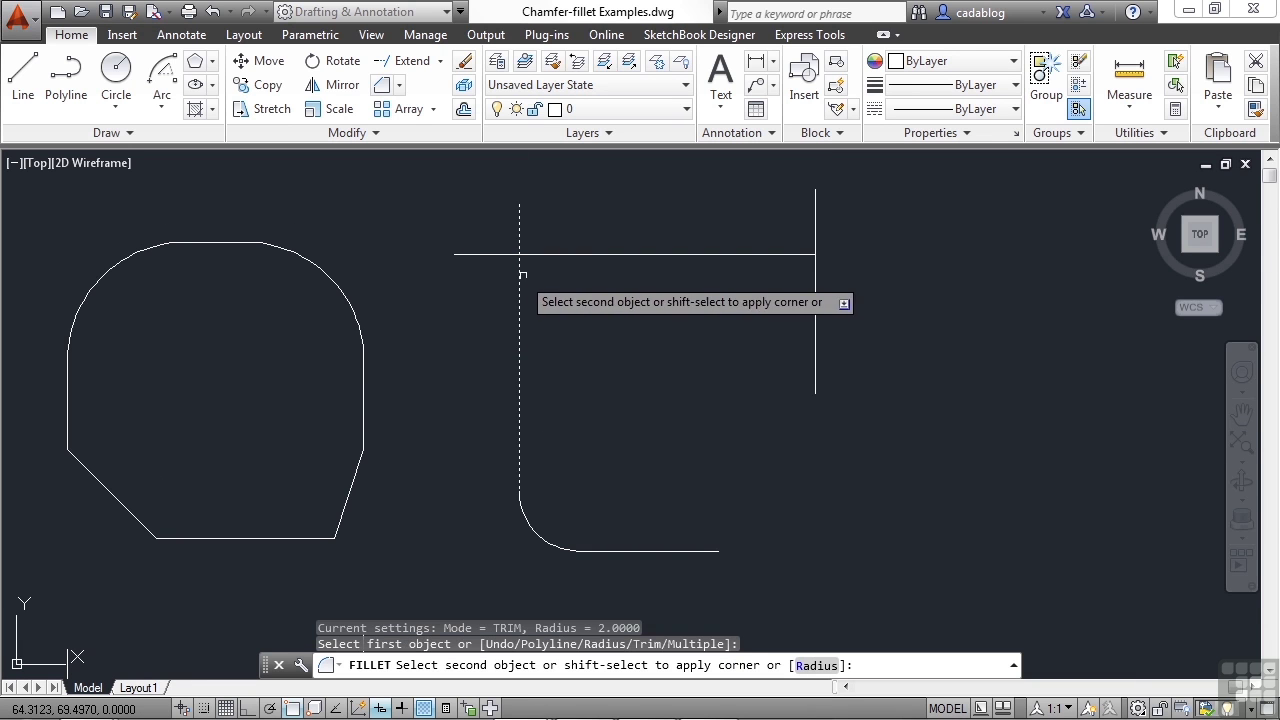
left_click(543, 254)
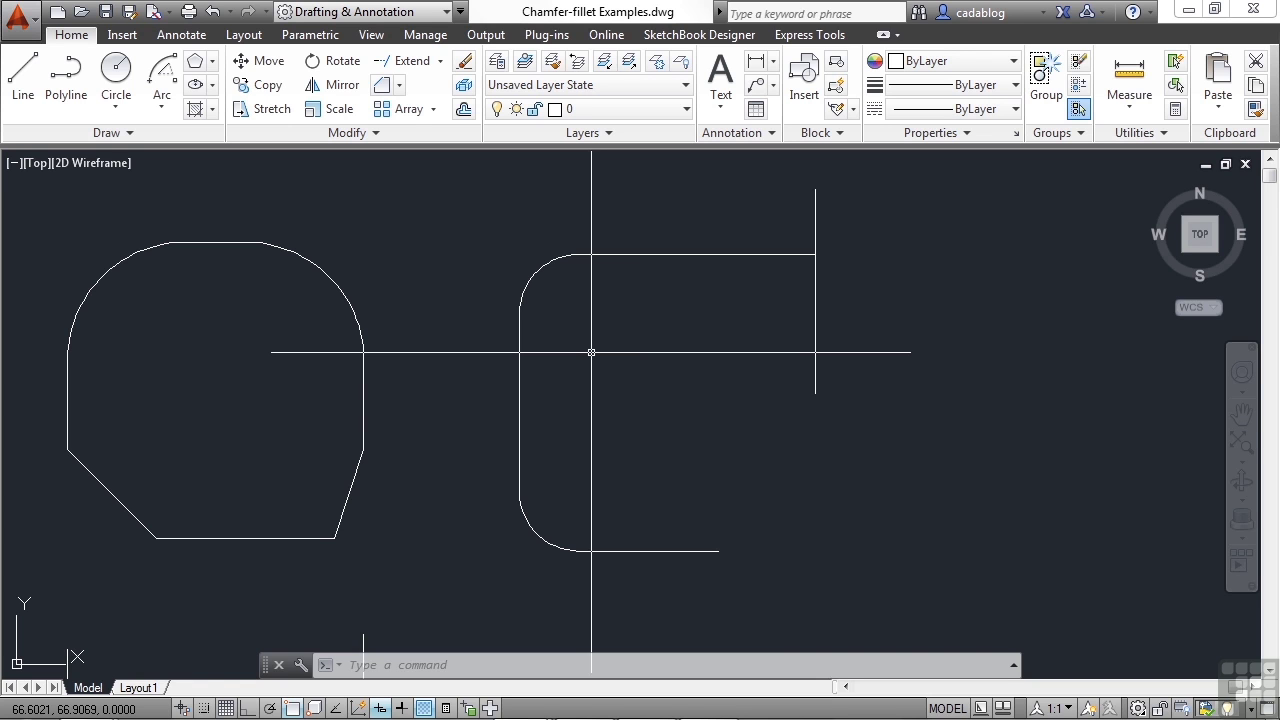
Chamfer the crossing lines at the example's upper-right corner with first and second distances of 2
type("CHA")
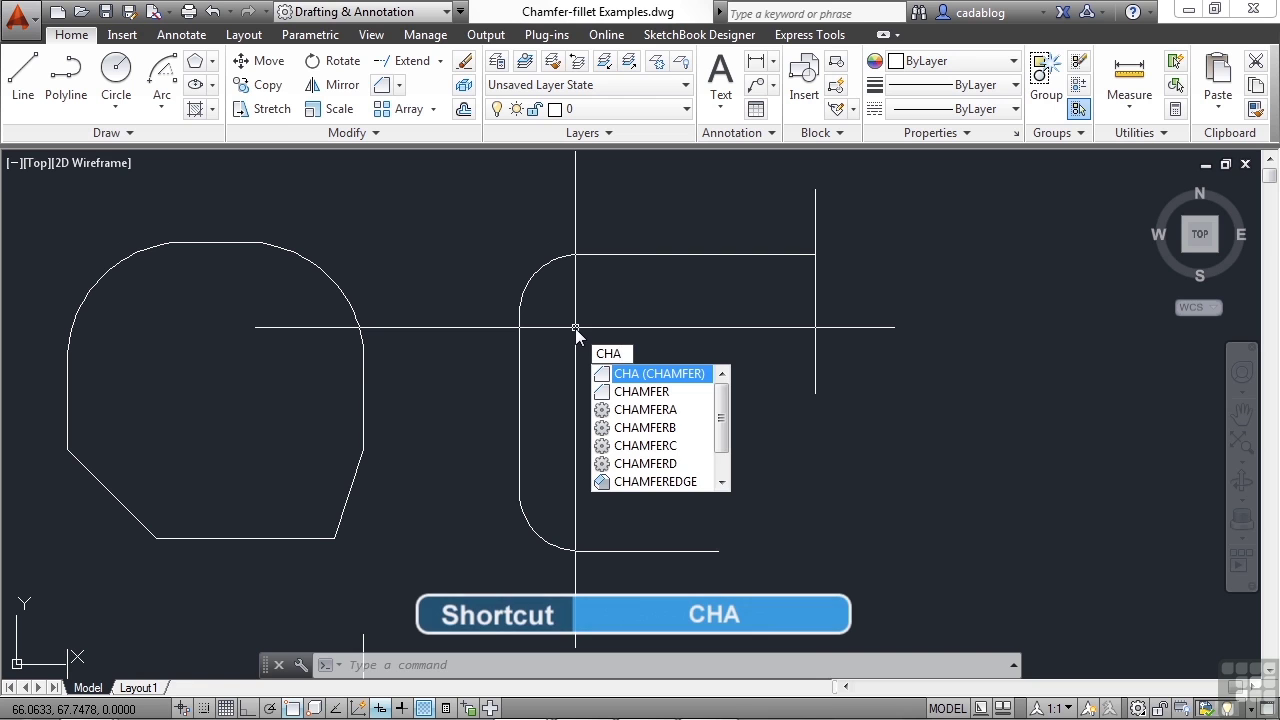
key("Return")
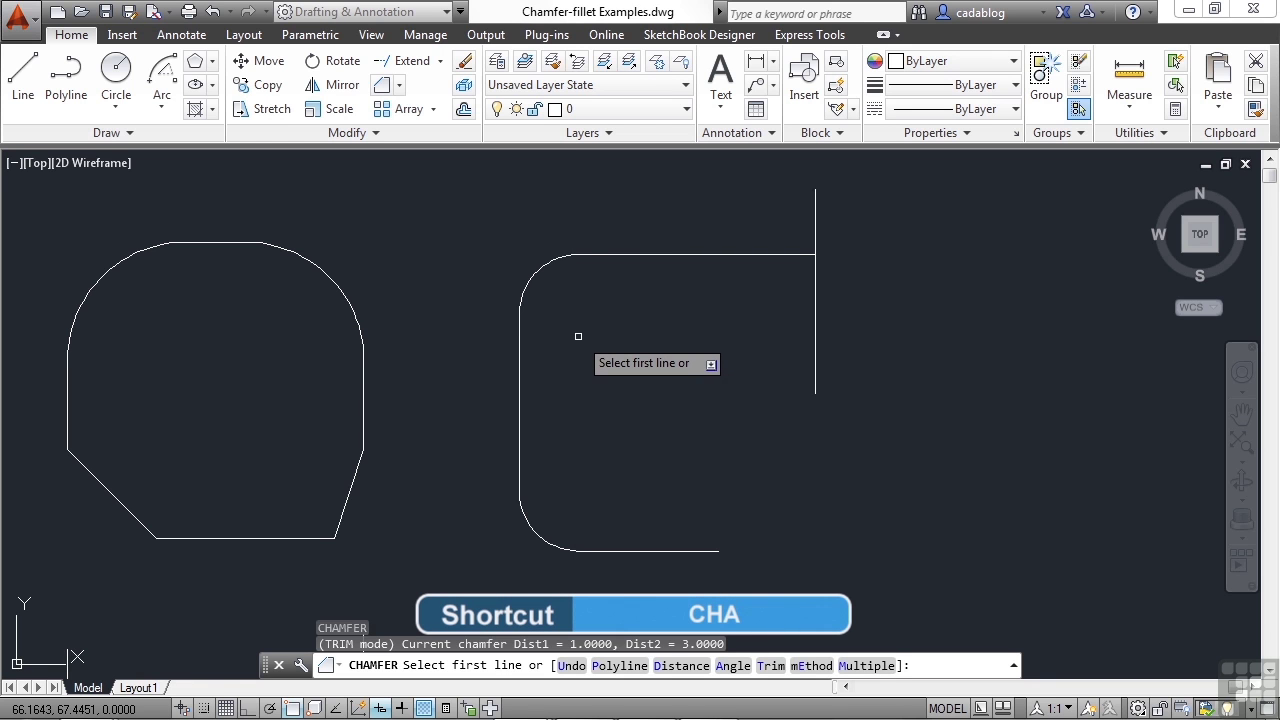
type("d")
key("Return")
type("2")
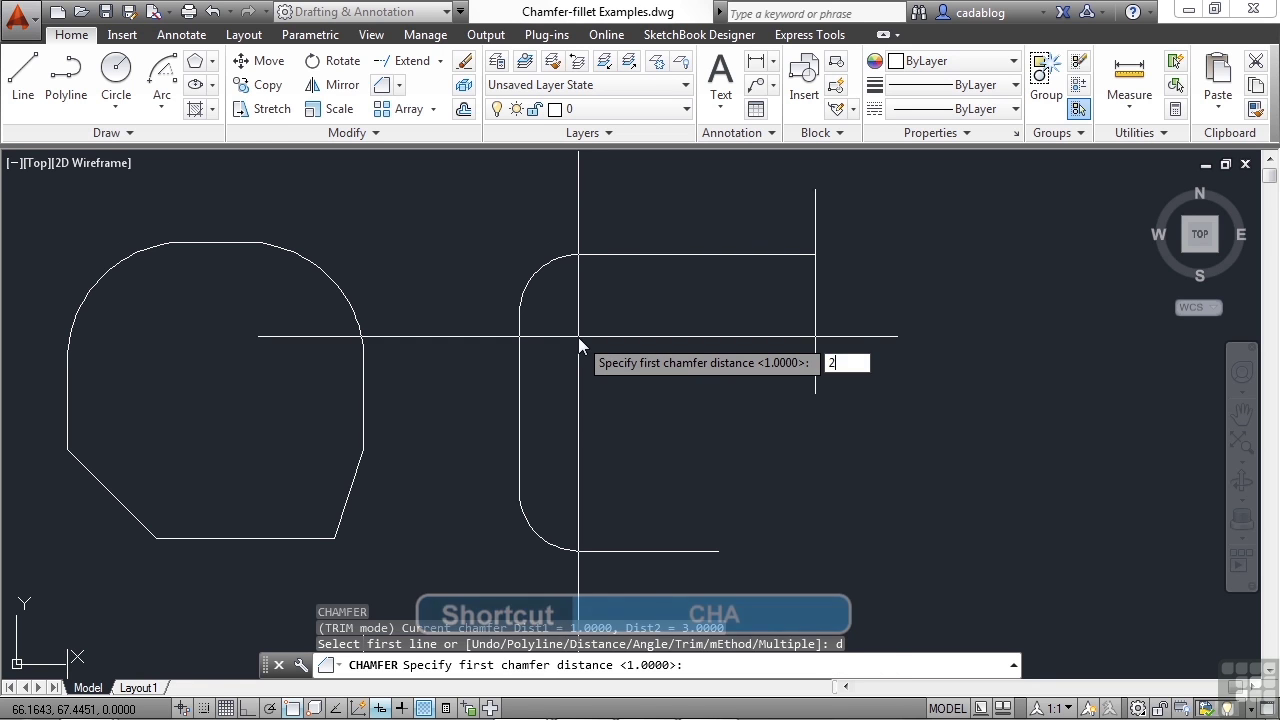
key("Return")
type("2")
key("Return")
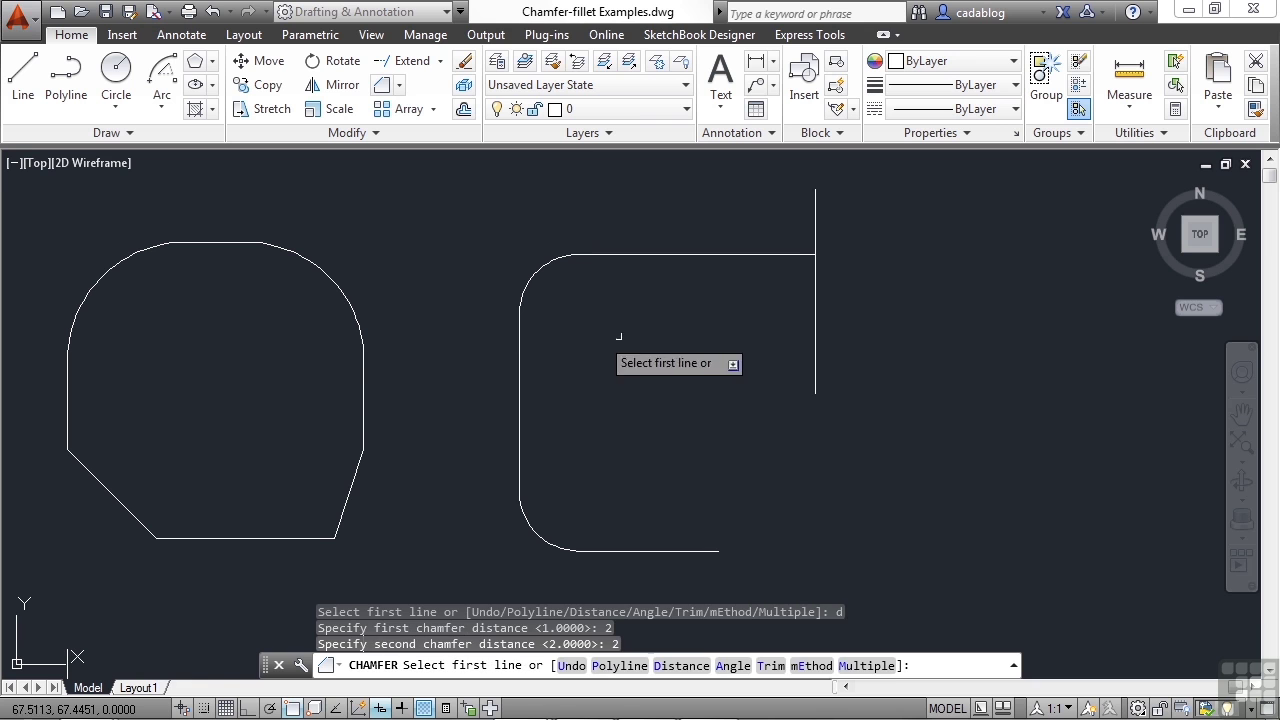
left_click(772, 255)
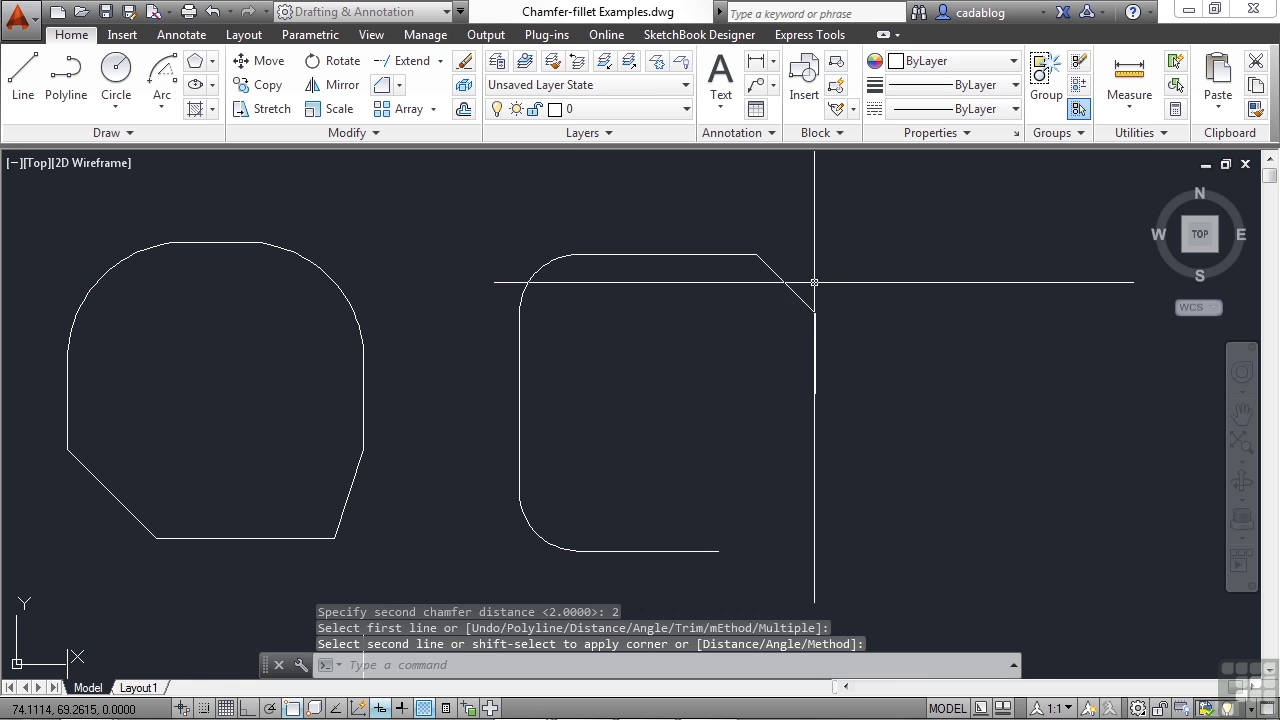
left_click(814, 360)
Chamfer the open lower-right corner between the right and bottom lines, using the same distances of 2
key("Return")
left_click(814, 366)
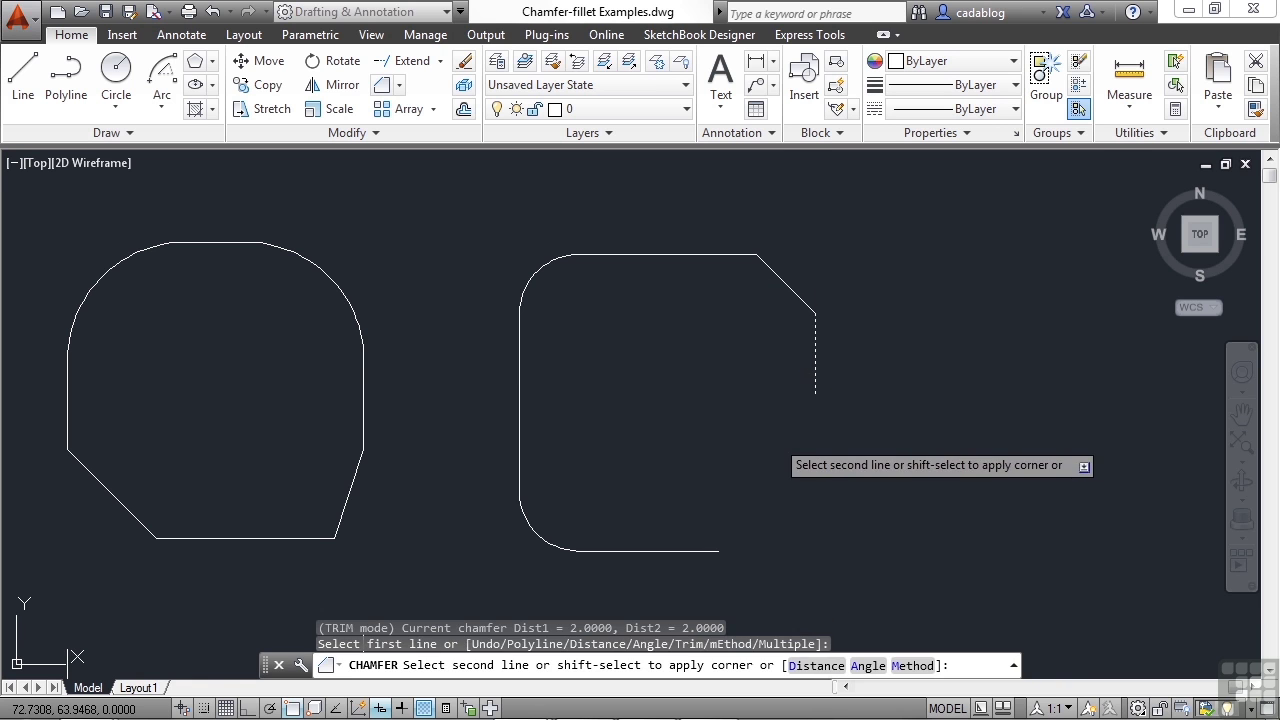
left_click(710, 550)
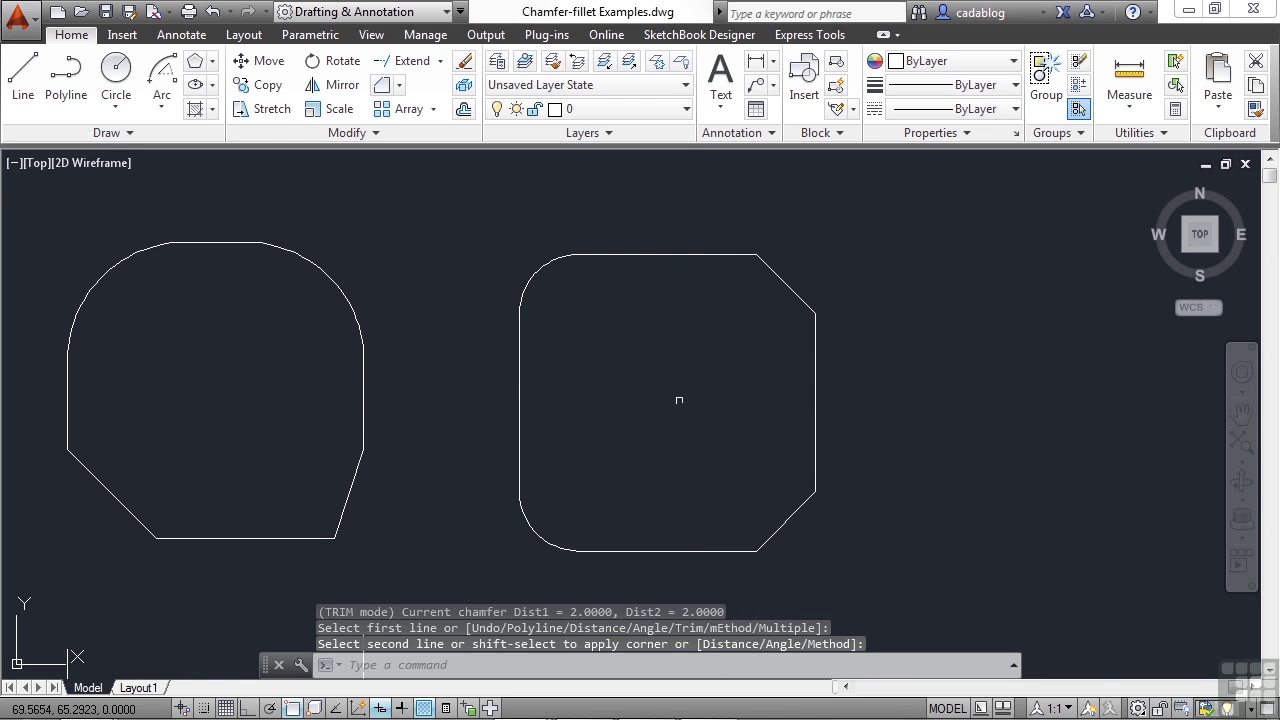
Square off the first shape's chamfered lower-left corner with a fillet of radius 0 between its bottom and left edges
scroll(687, 397, "down", 2)
middle_click_drag(703, 369, 744, 217)
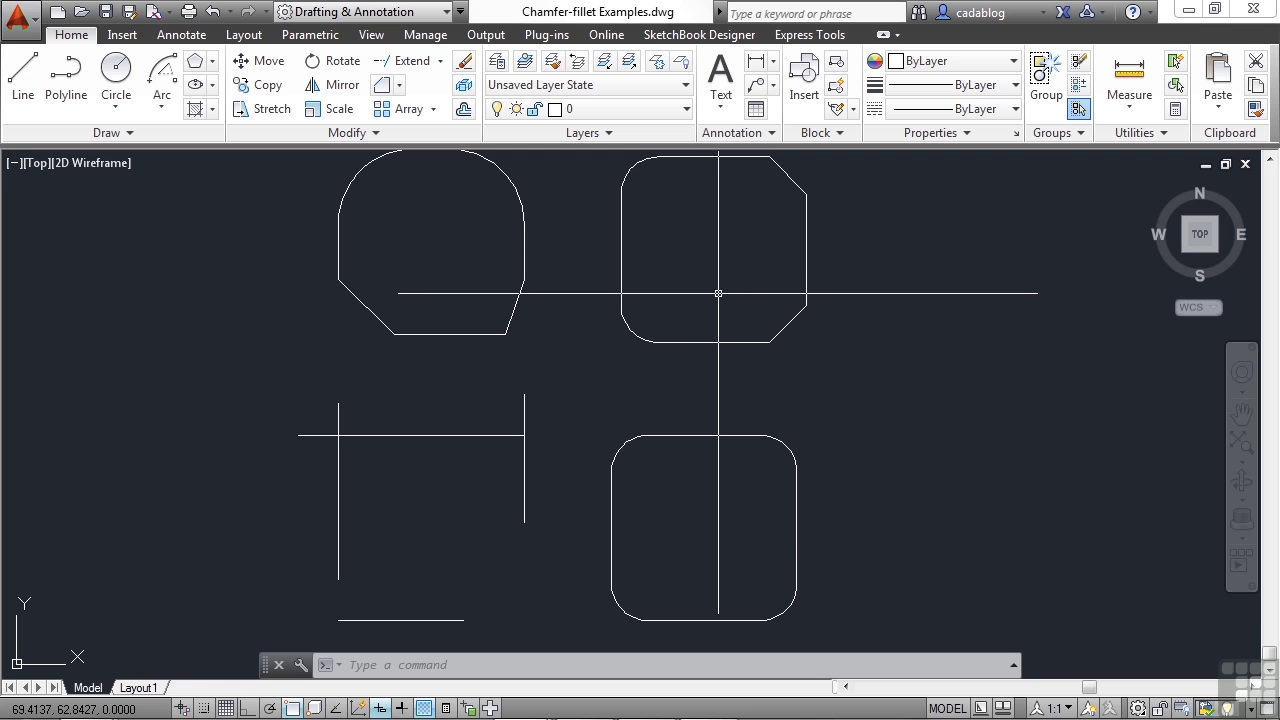
type("fillet")
key("Return")
type("r")
key("Return")
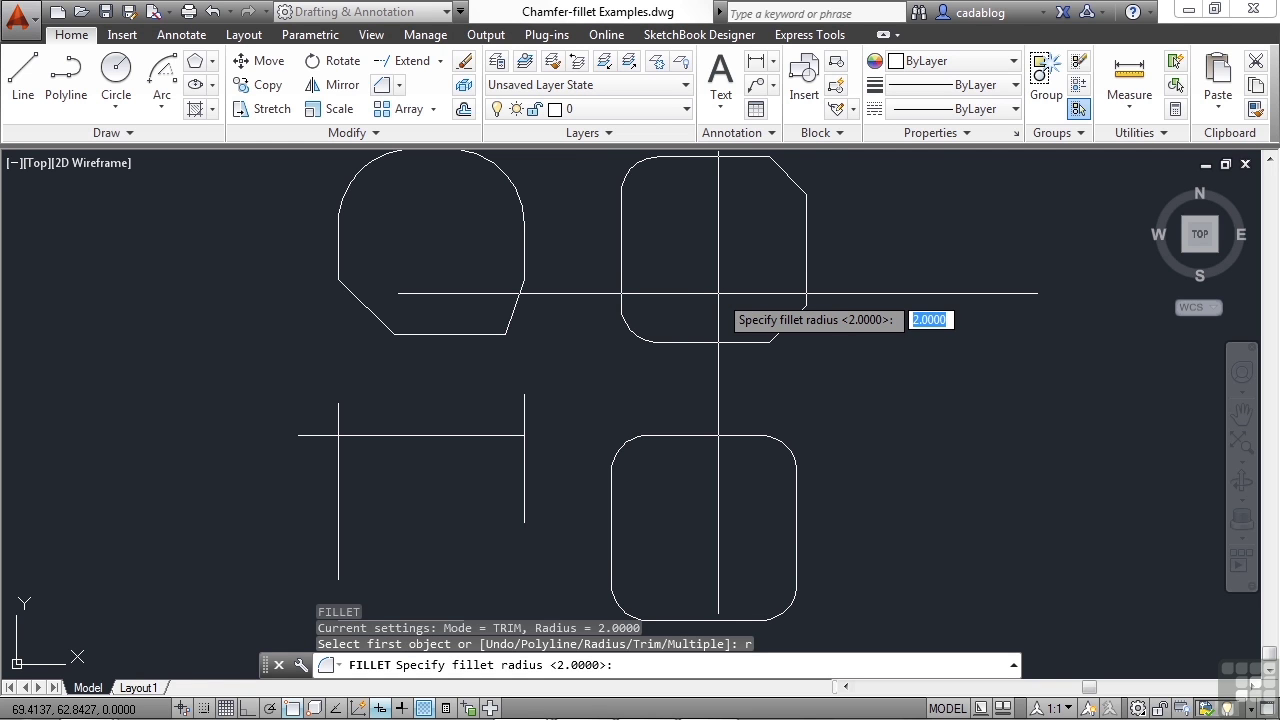
key("Return")
left_click(445, 333)
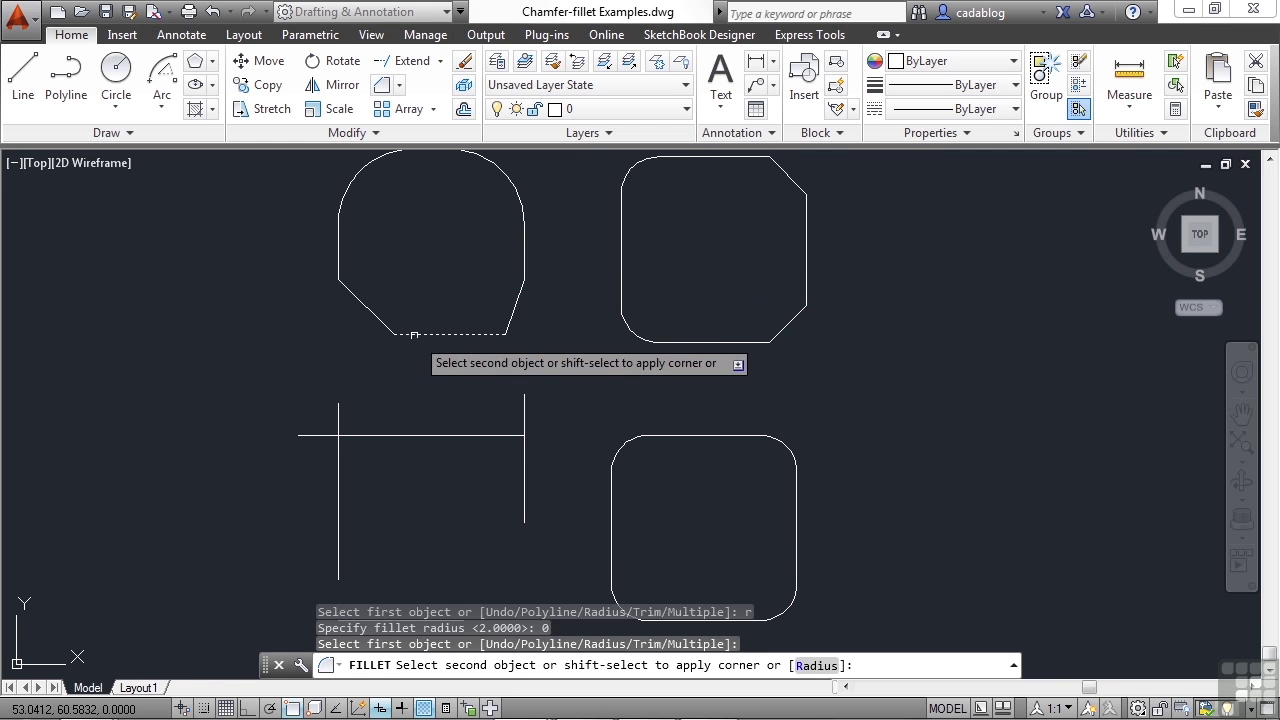
left_click(338, 263)
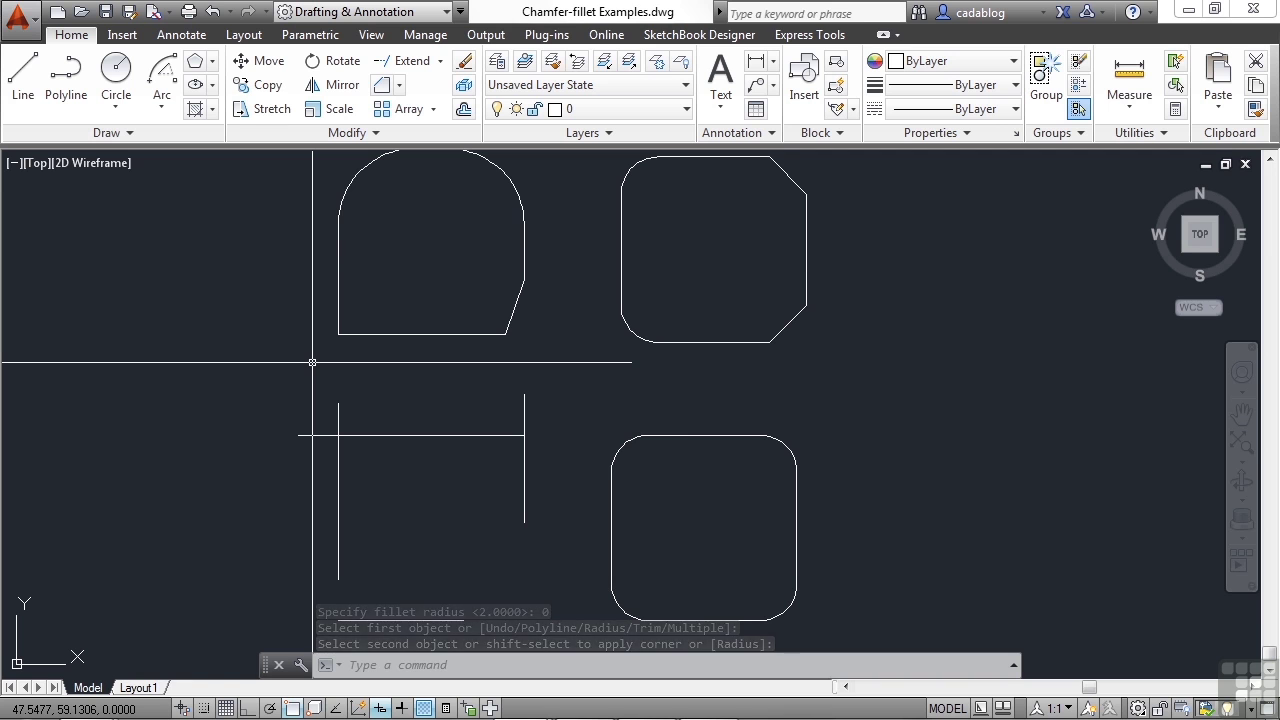
Square off the first shape's rounded upper-right corner with a chamfer whose first and second distances are both 0
type("cha")
key("Return")
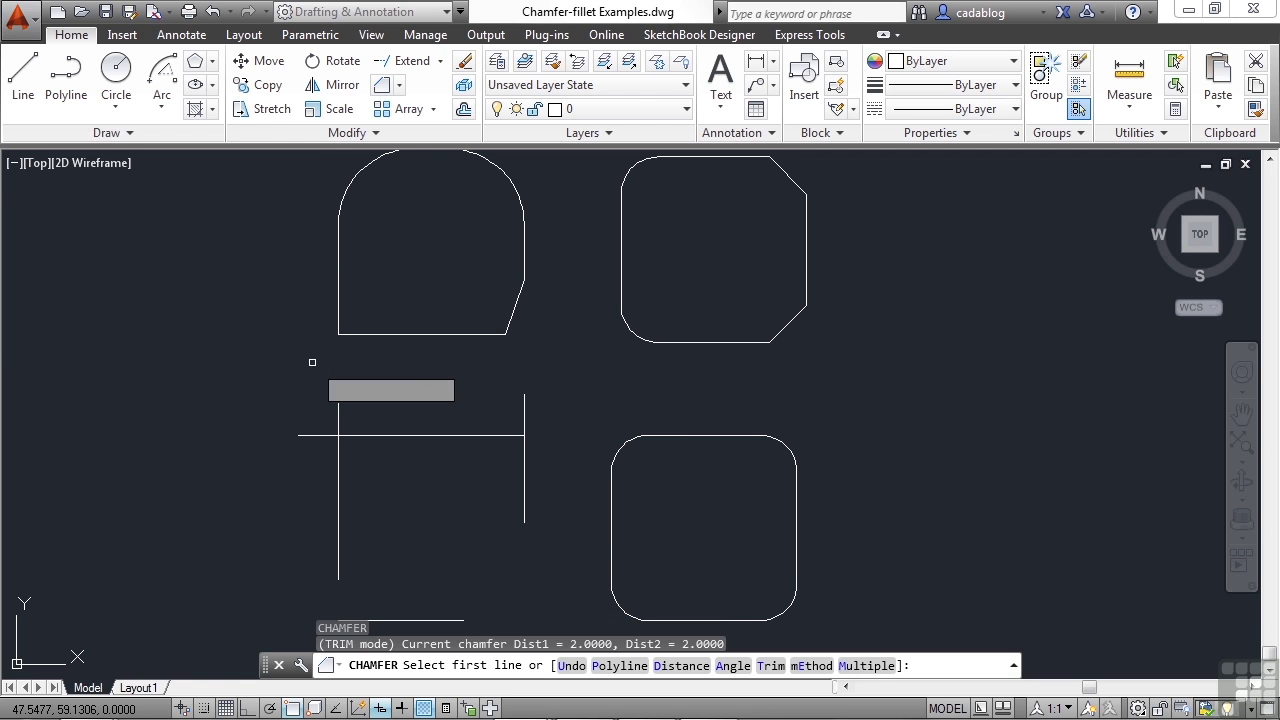
type("d")
key("Return")
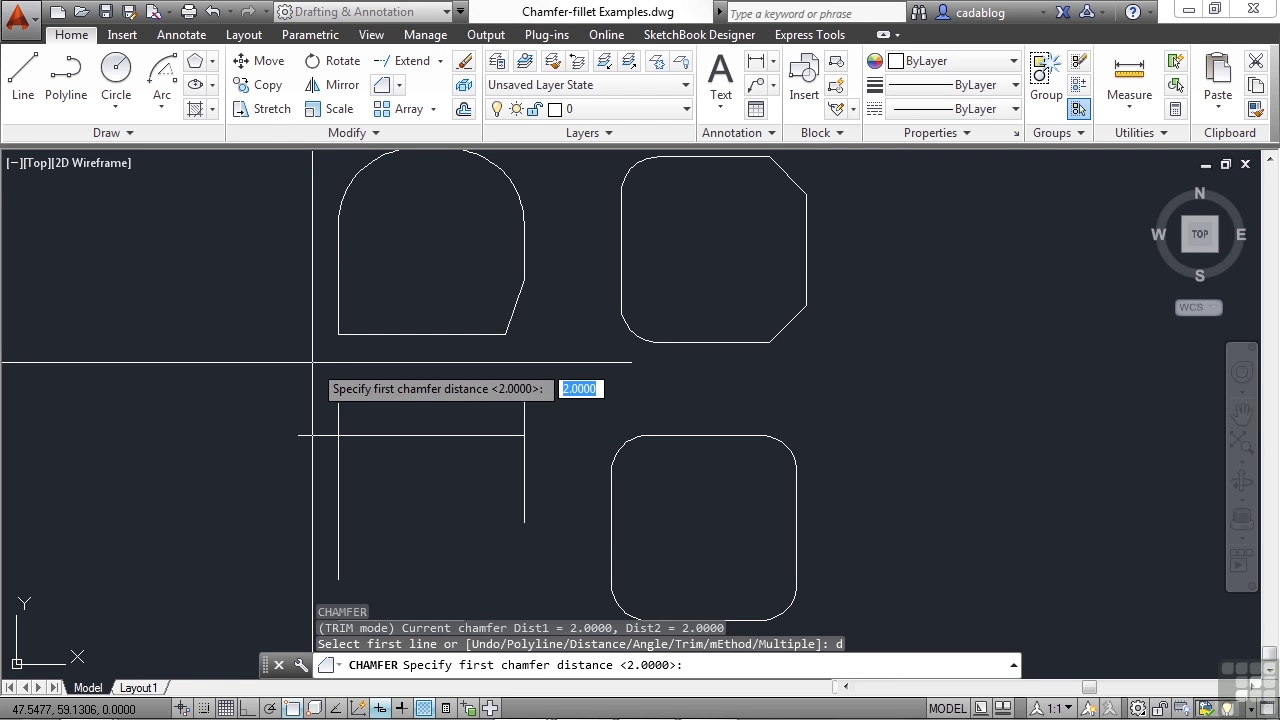
type("0")
key("Return")
type("0")
key("Return")
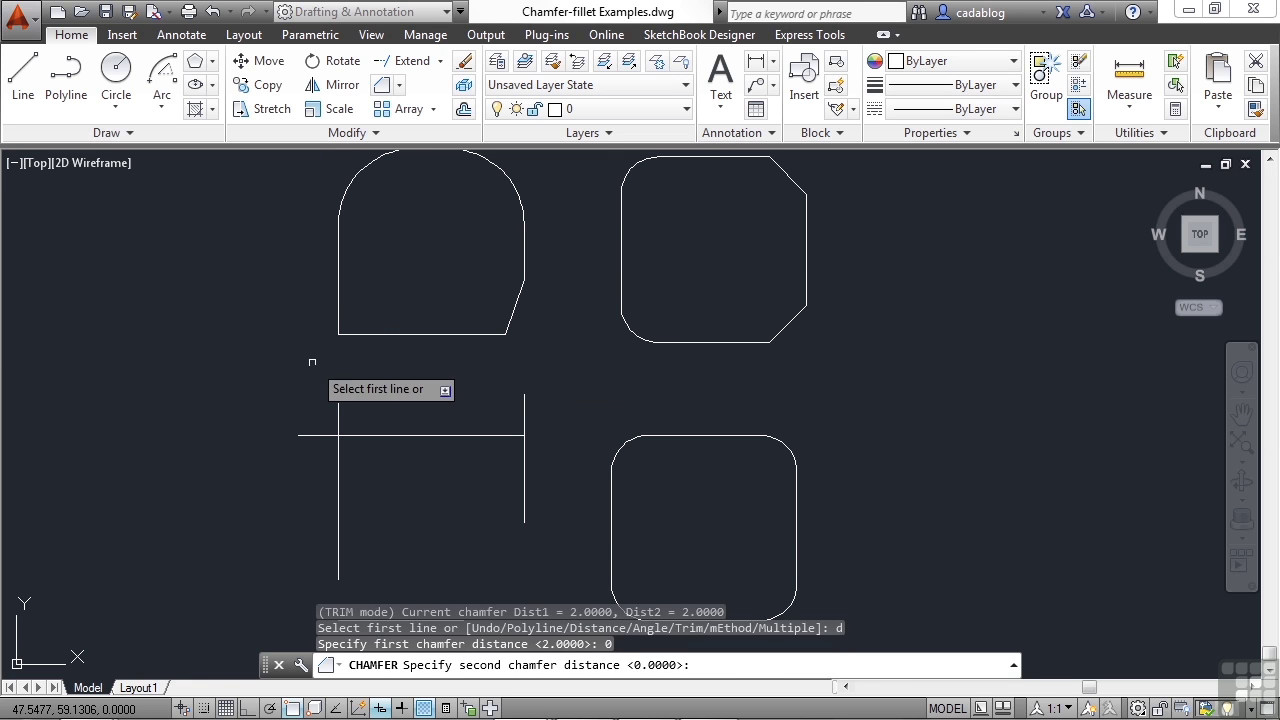
middle_click_drag(477, 300, 477, 378)
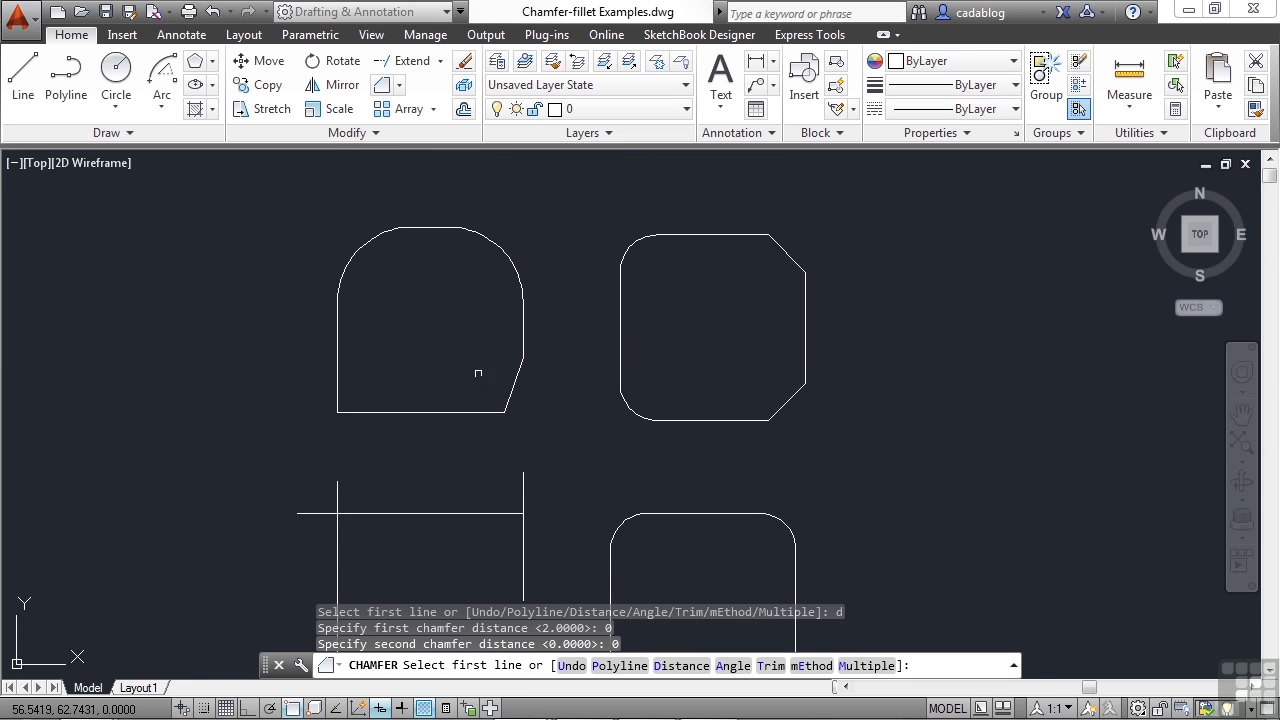
left_click(433, 227)
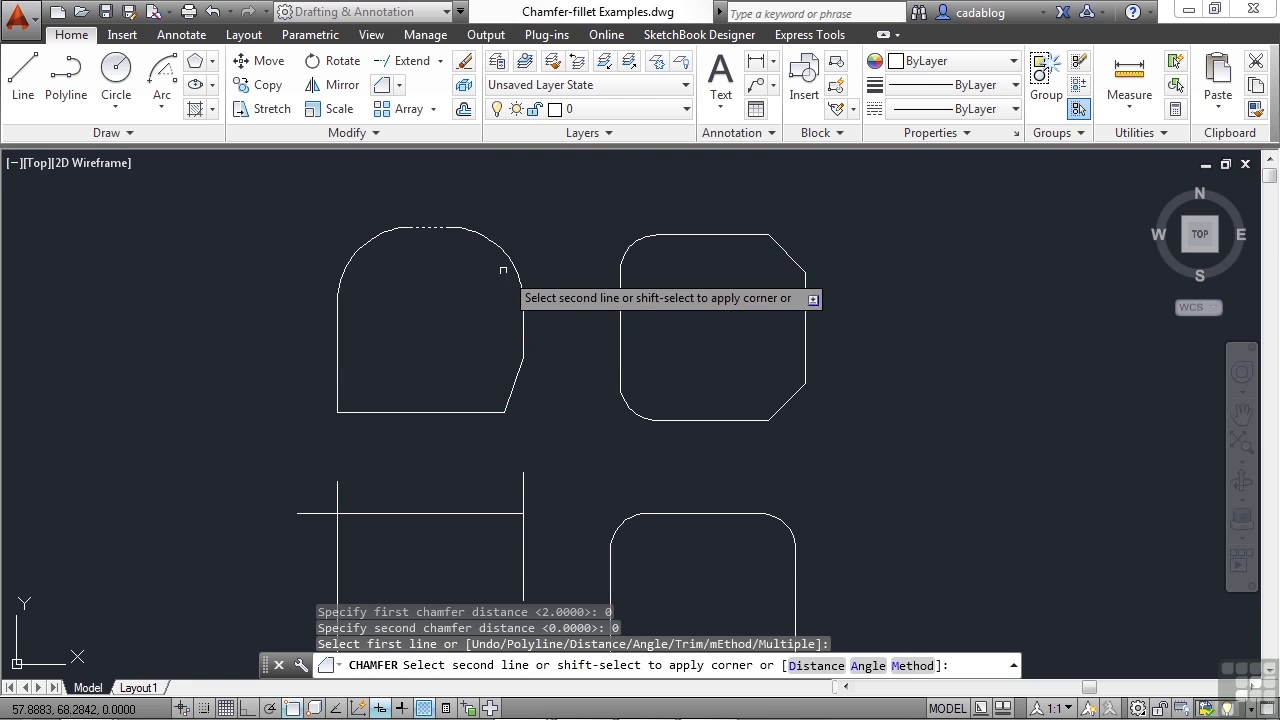
left_click(521, 356)
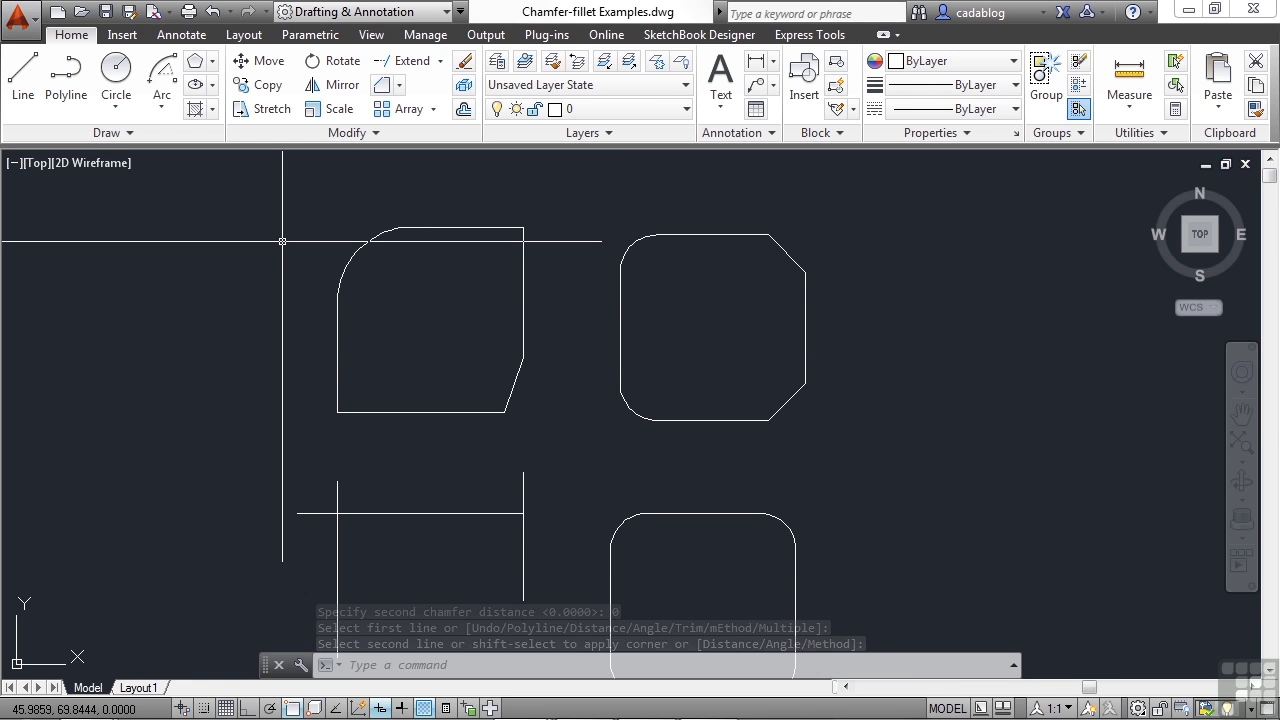
Replace the first shape's chamfered lower-right corner with a fillet of radius 4 between its bottom and right edges
type("f")
key("Return")
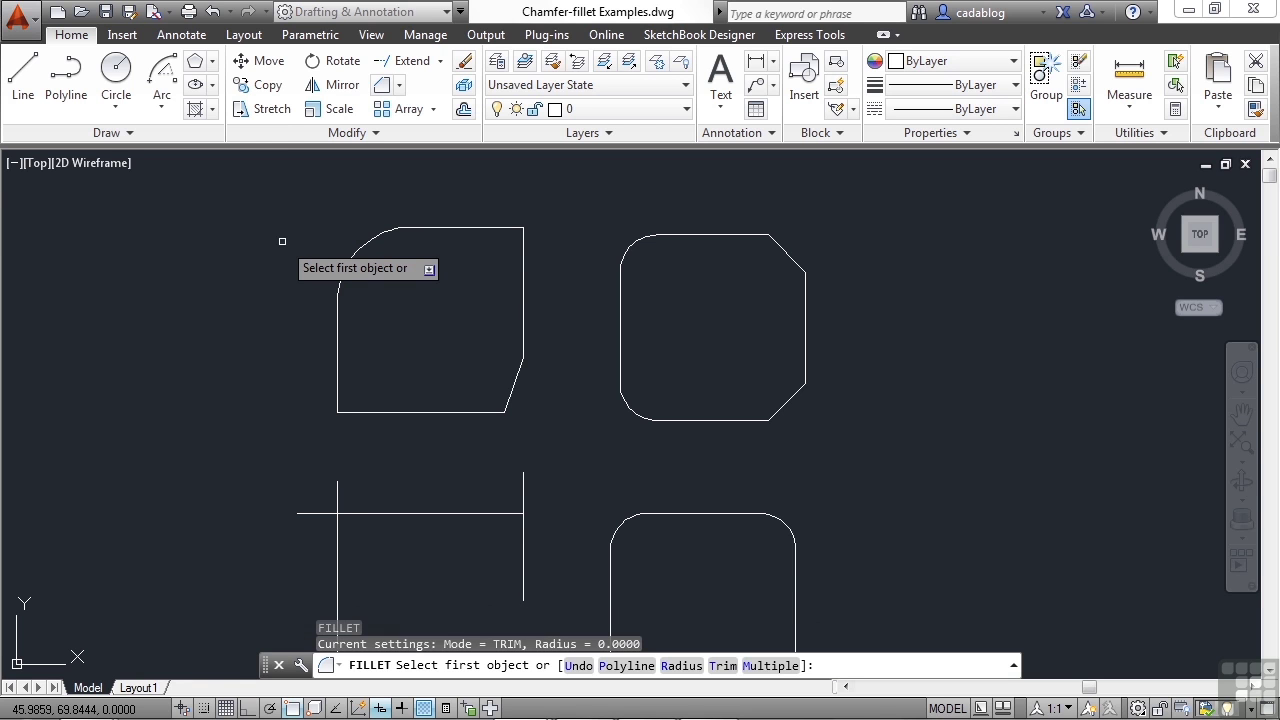
type("r")
key("Return")
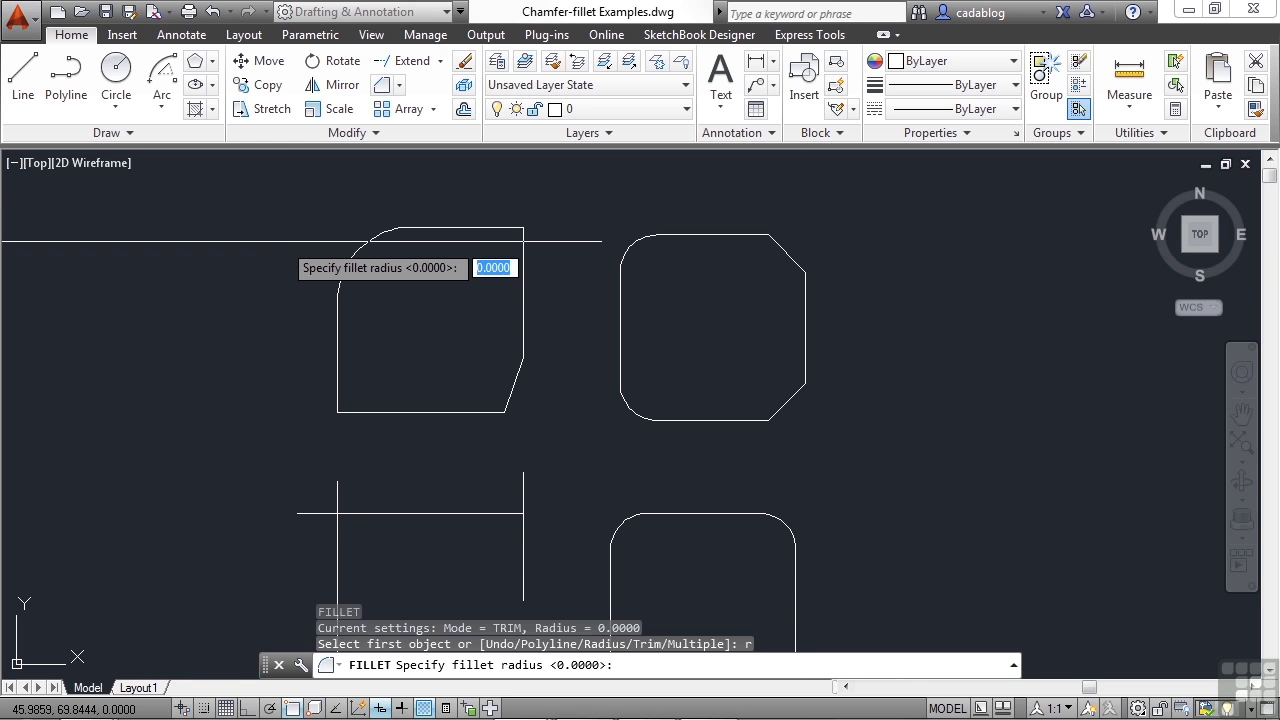
key("Return")
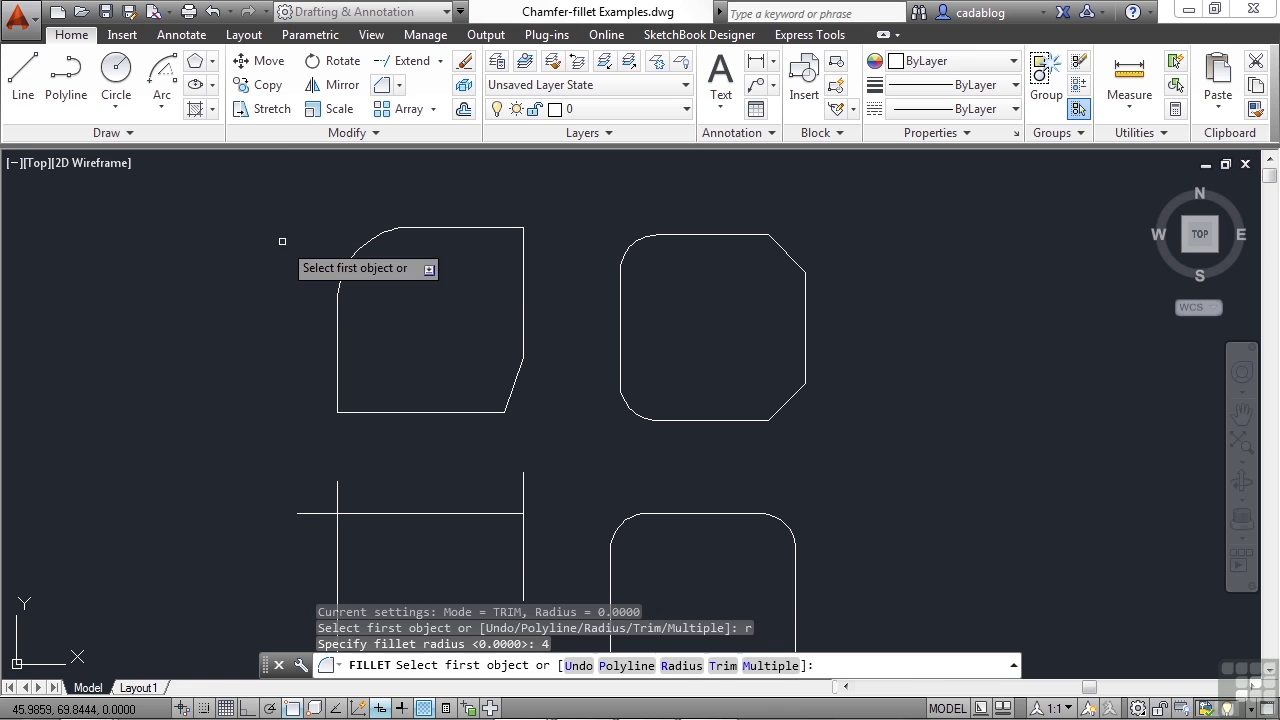
left_click(486, 410)
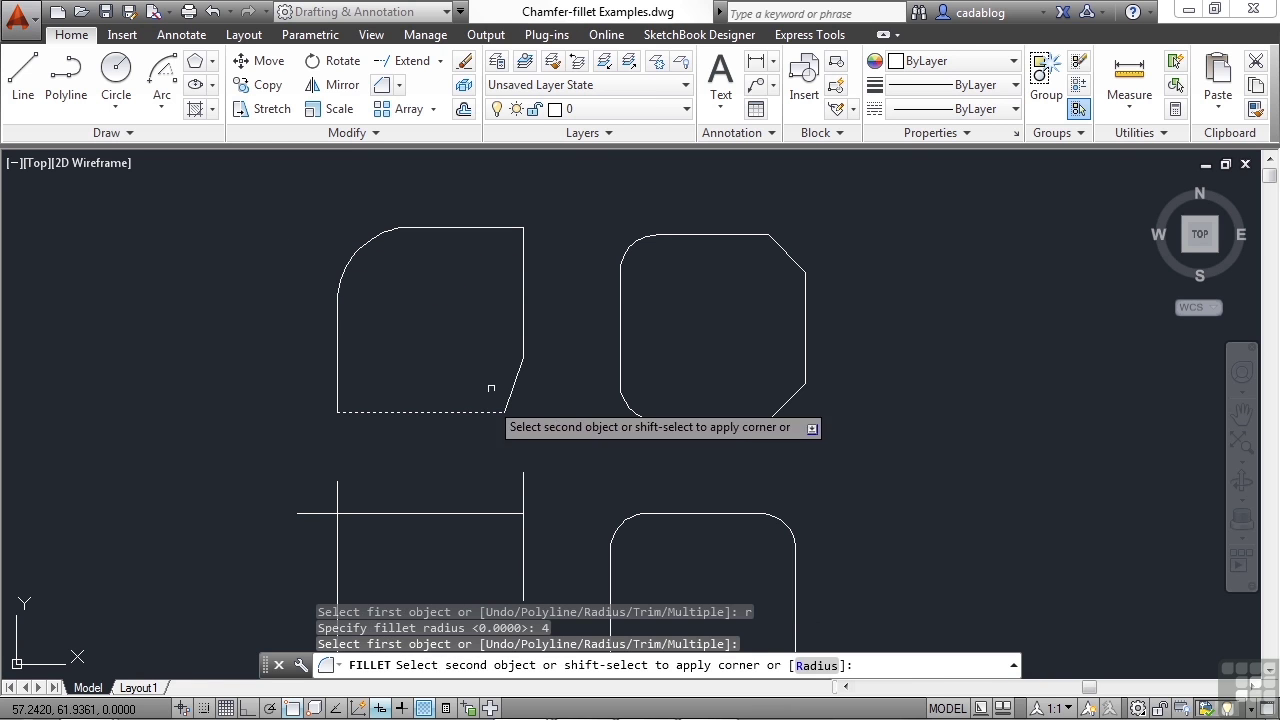
left_click(523, 320)
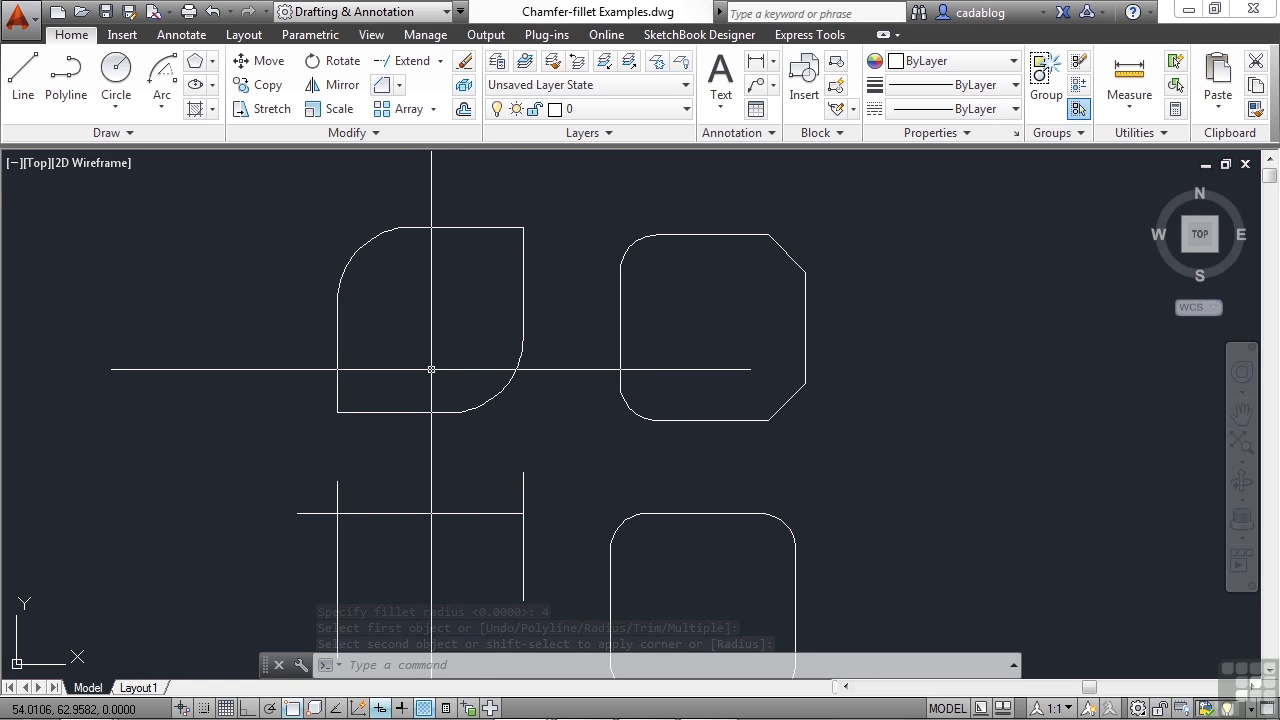
Square off the first shape's rounded lower-right corner using the Fillet command's apply-corner selection on its bottom and right edges
key("Return")
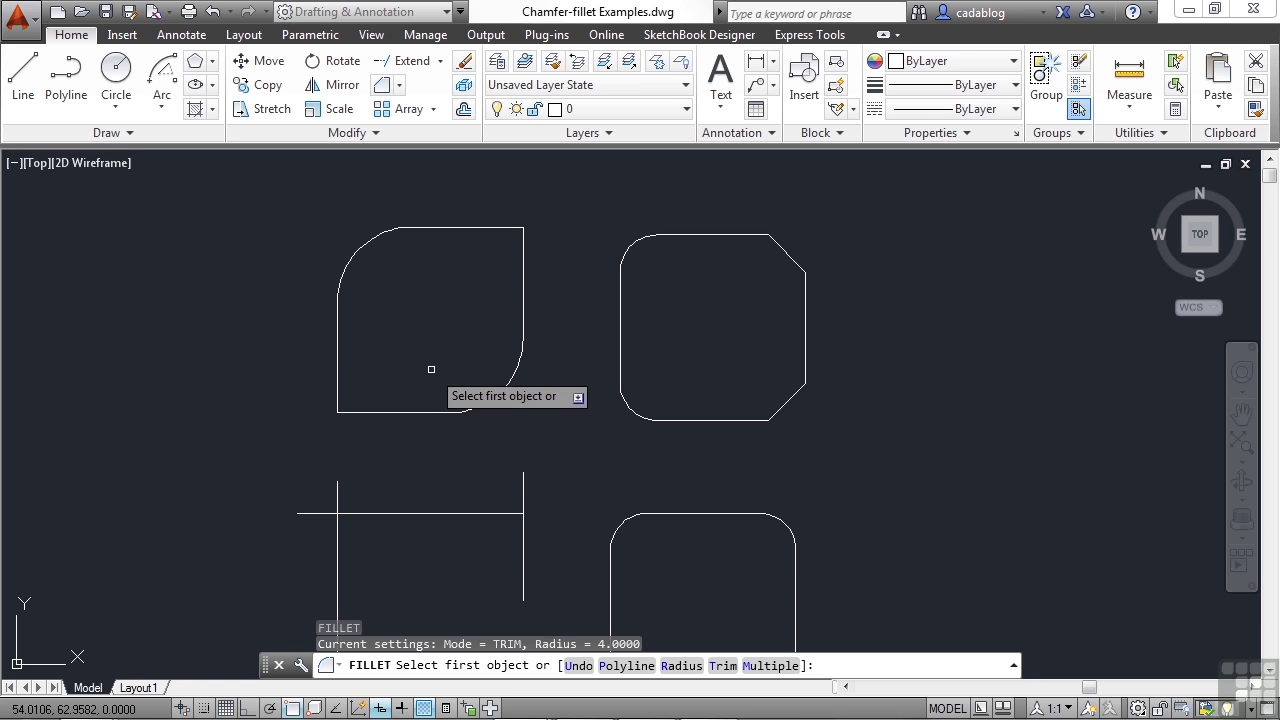
left_click(440, 411)
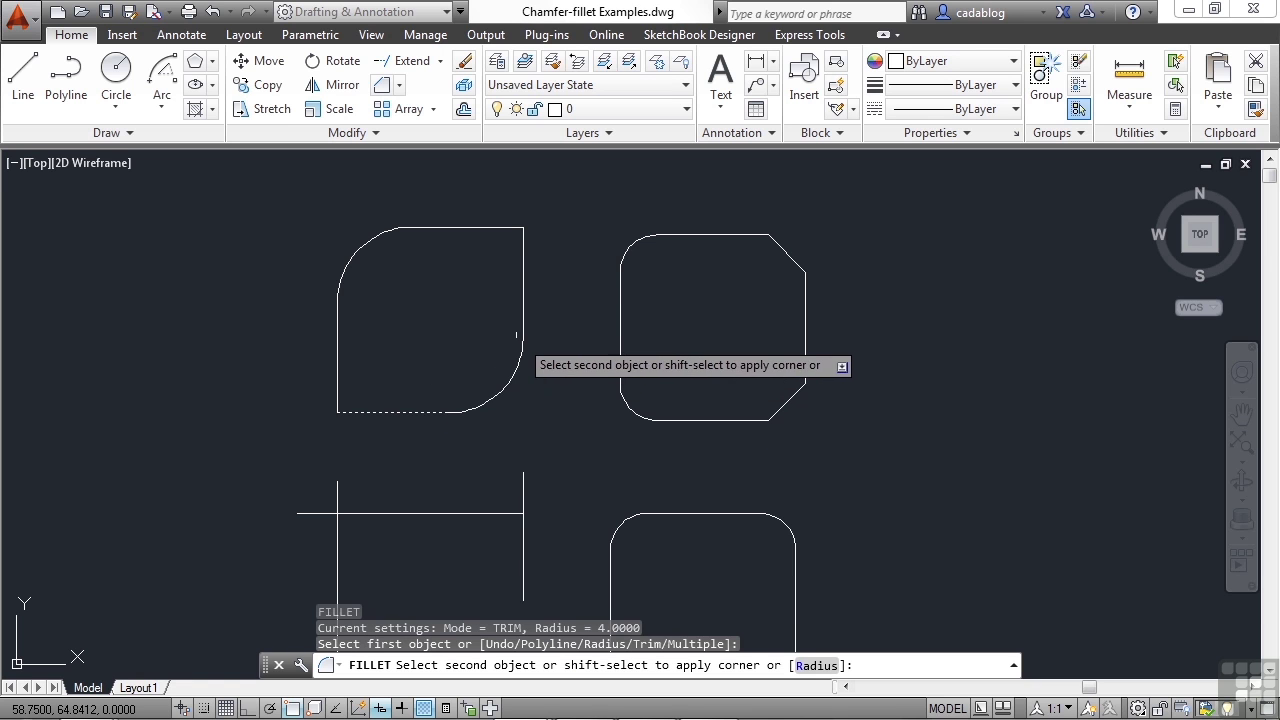
key("Escape")
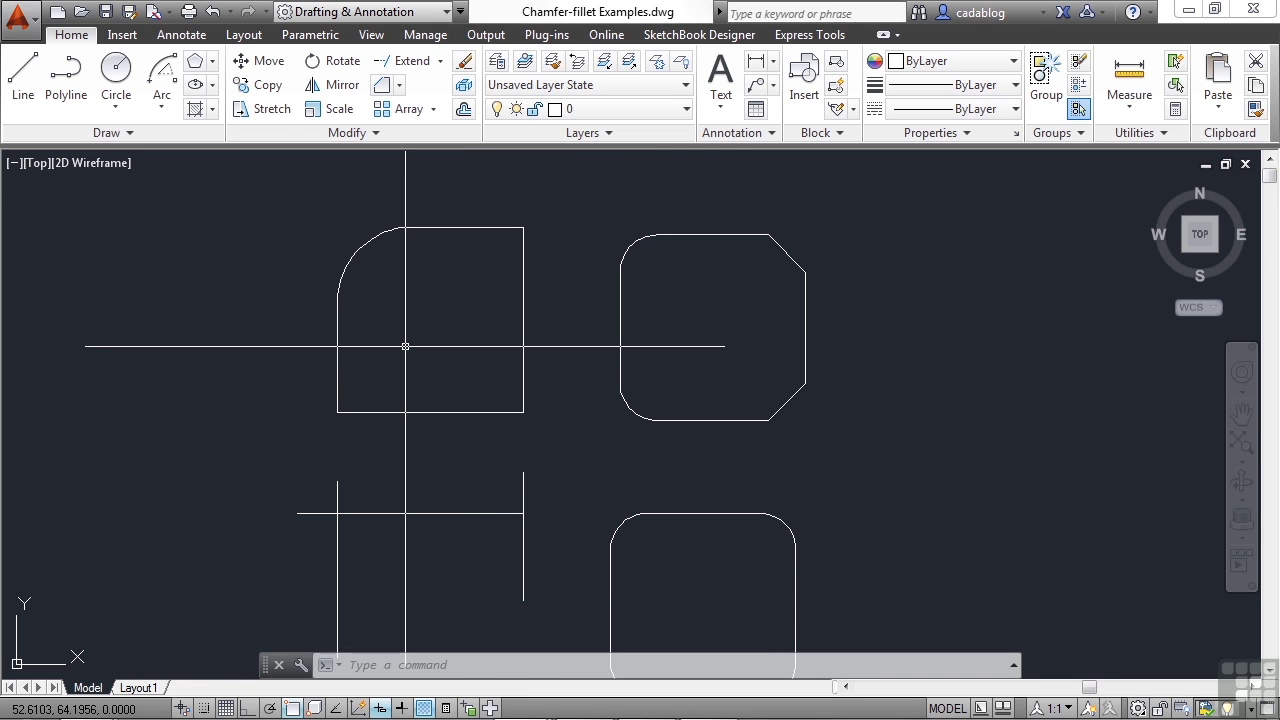
Create a tangent blend curve between the top end of the open example's left line and the left end of its horizontal line
scroll(405, 346, "down", 3)
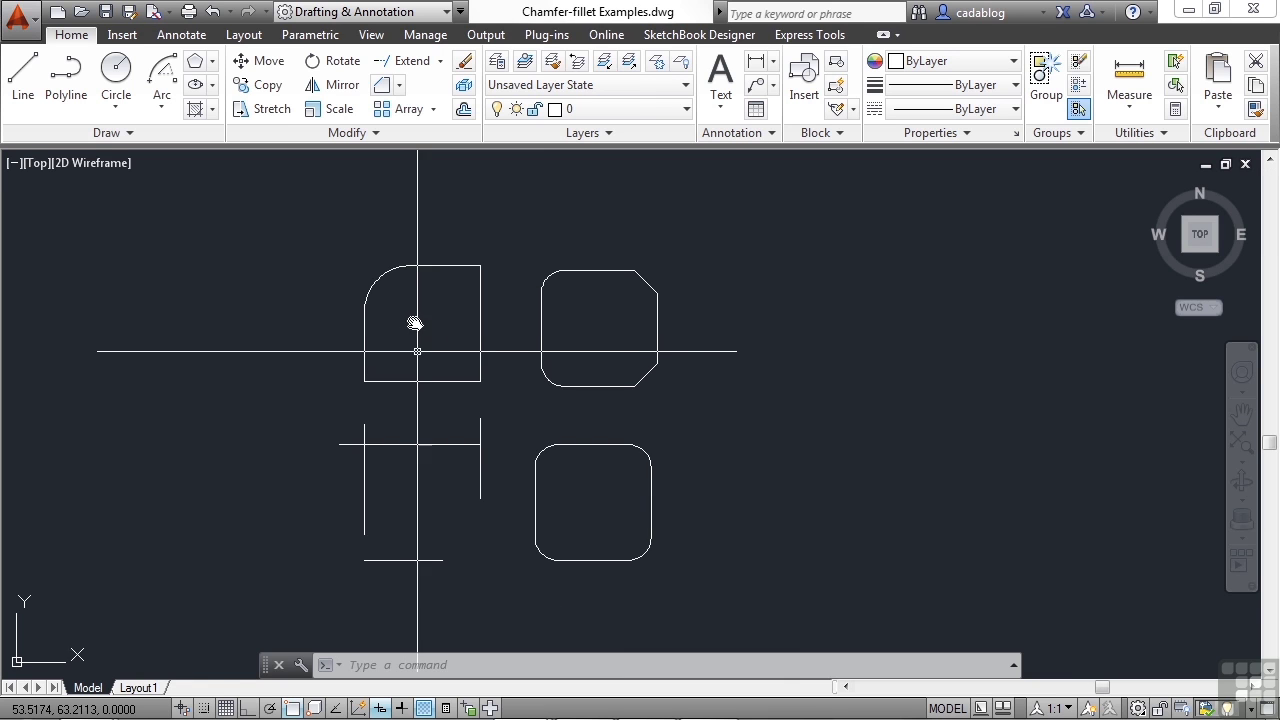
middle_click_drag(410, 286, 408, 243)
left_click(399, 85)
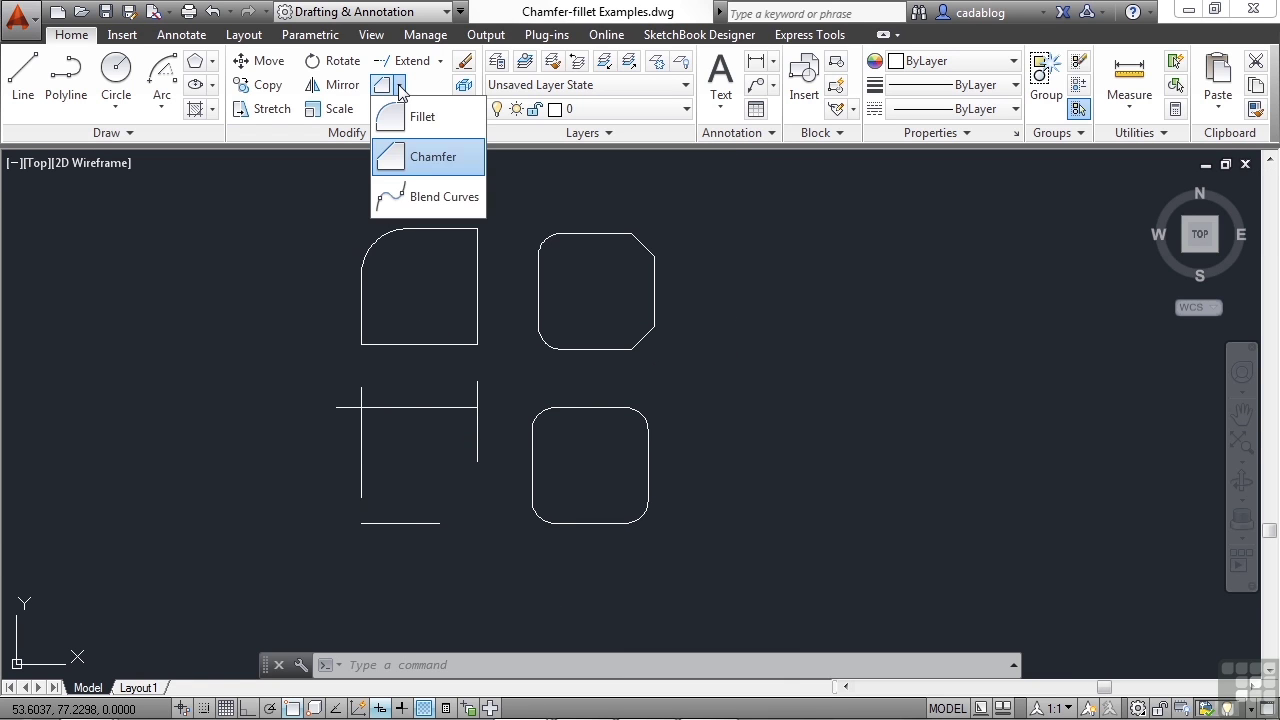
left_click(452, 200)
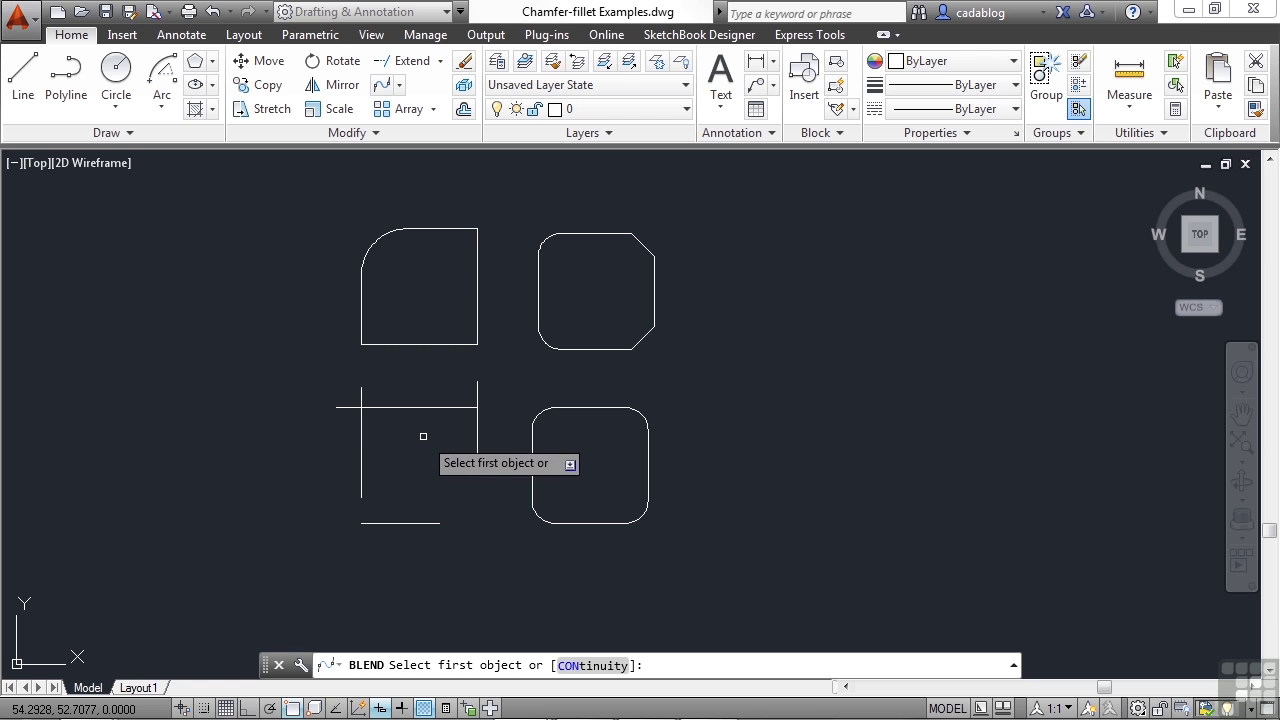
scroll(363, 531, "up", 2)
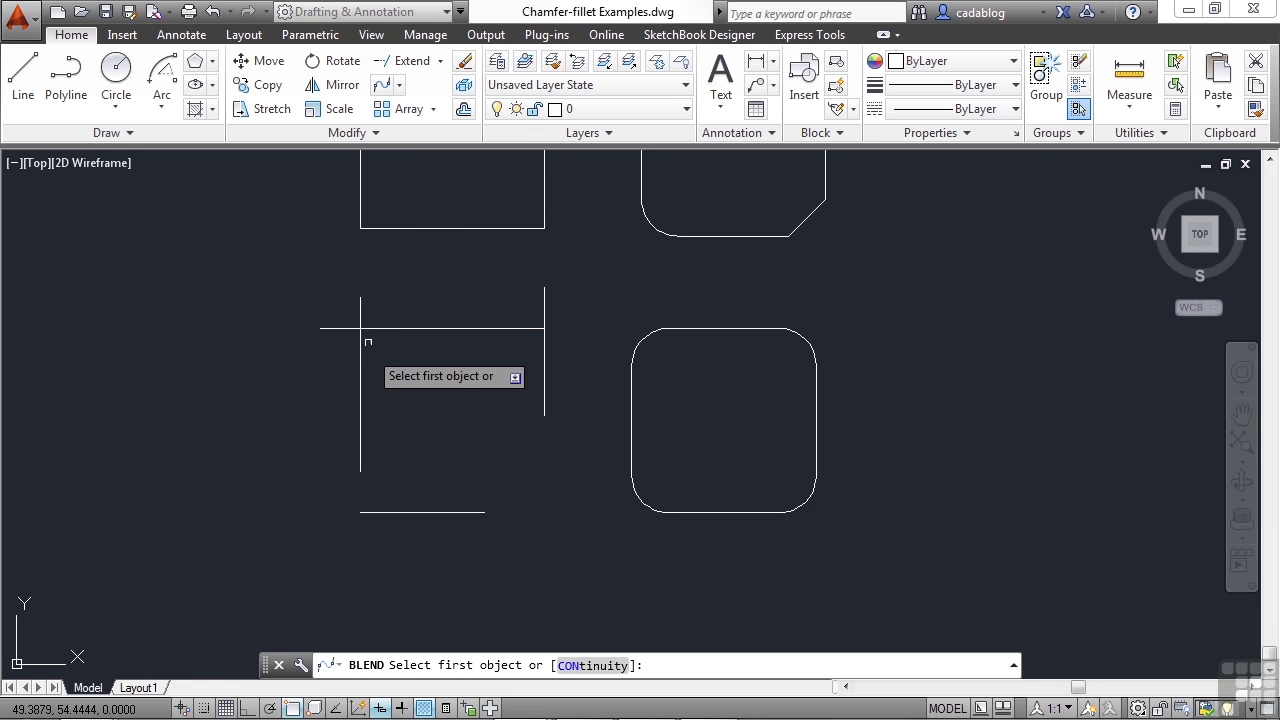
scroll(360, 297, "up", 2)
scroll(361, 303, "up", 2)
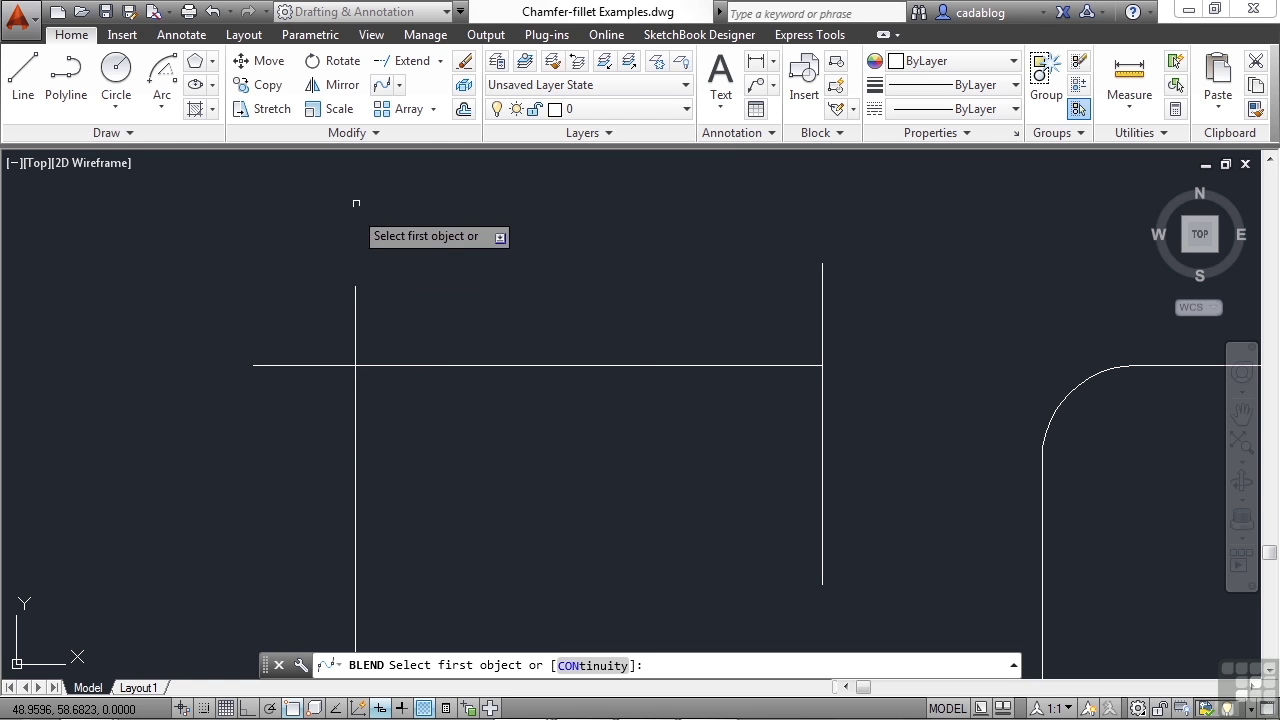
left_click(383, 86)
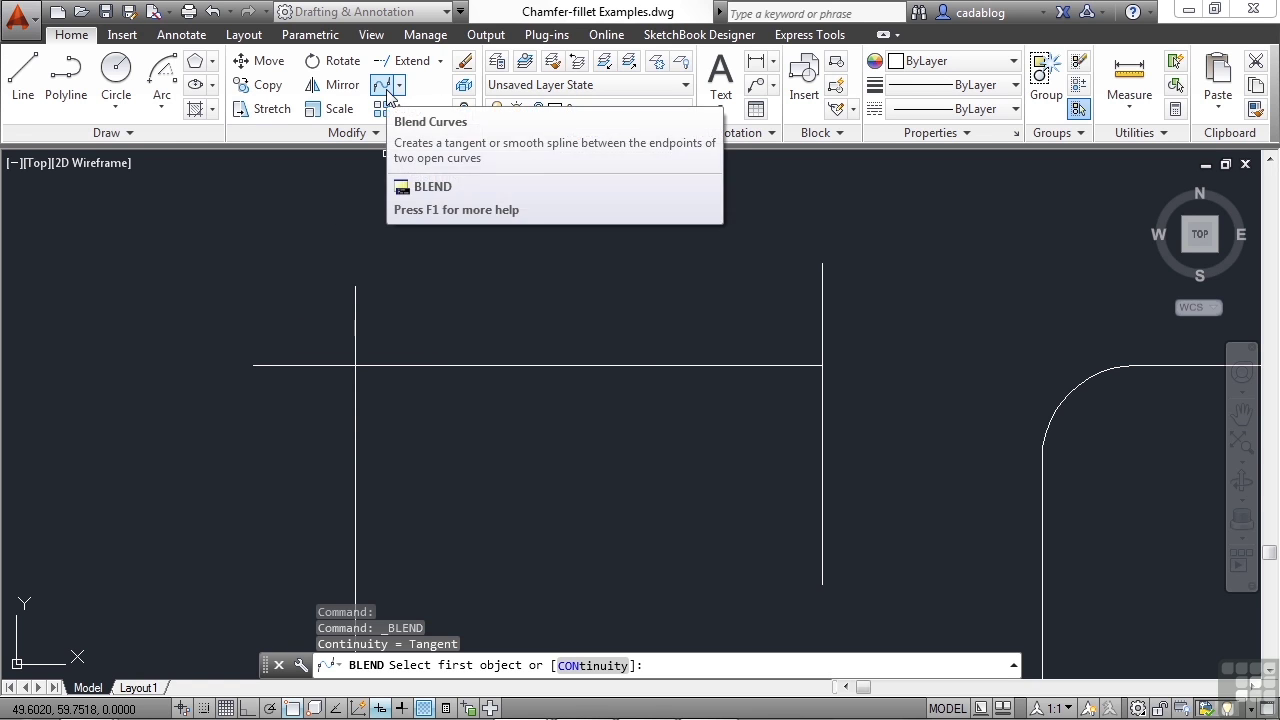
left_click(353, 300)
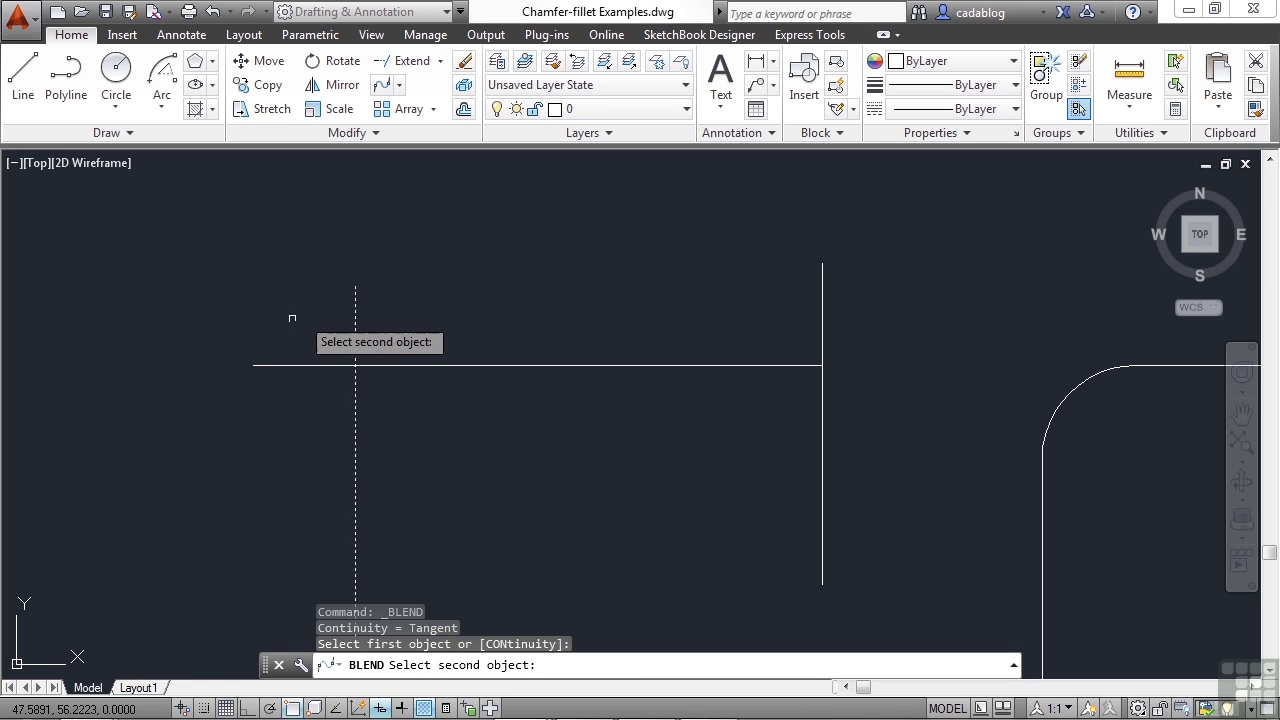
left_click(266, 366)
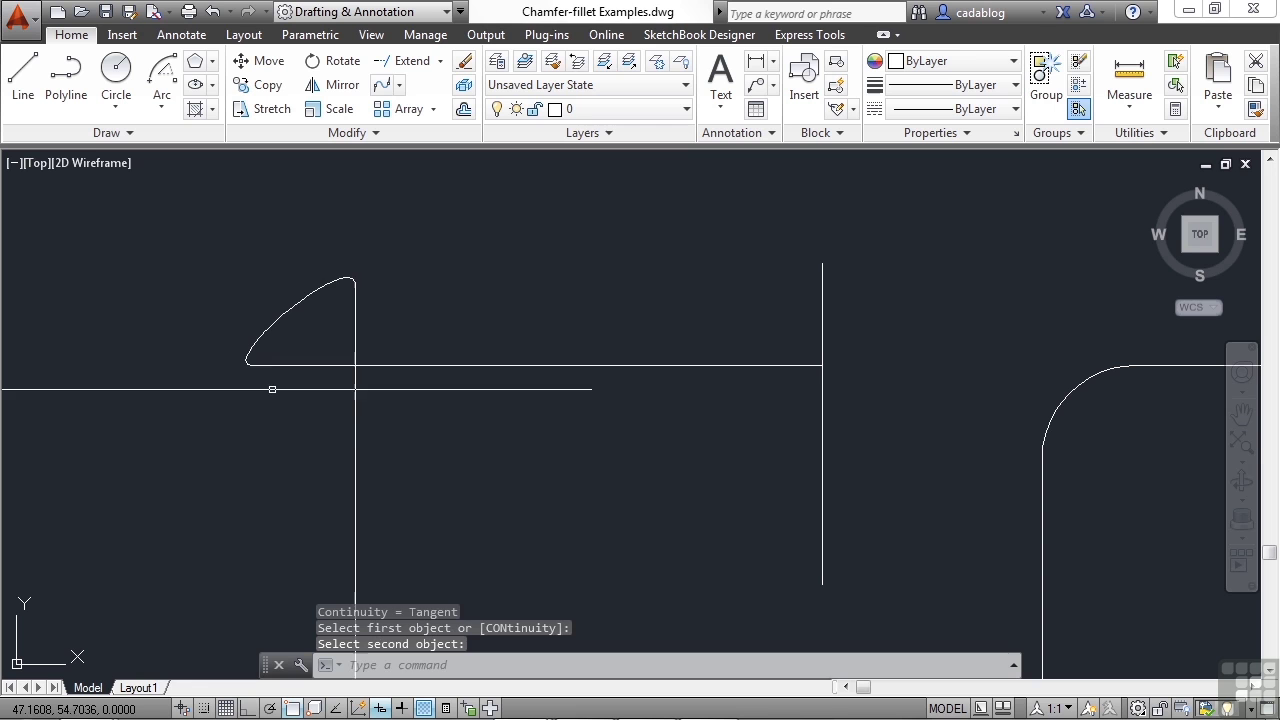
Create a tangent blend curve joining the upper ends of the open example's left and right vertical lines
key("Return")
left_click(356, 301)
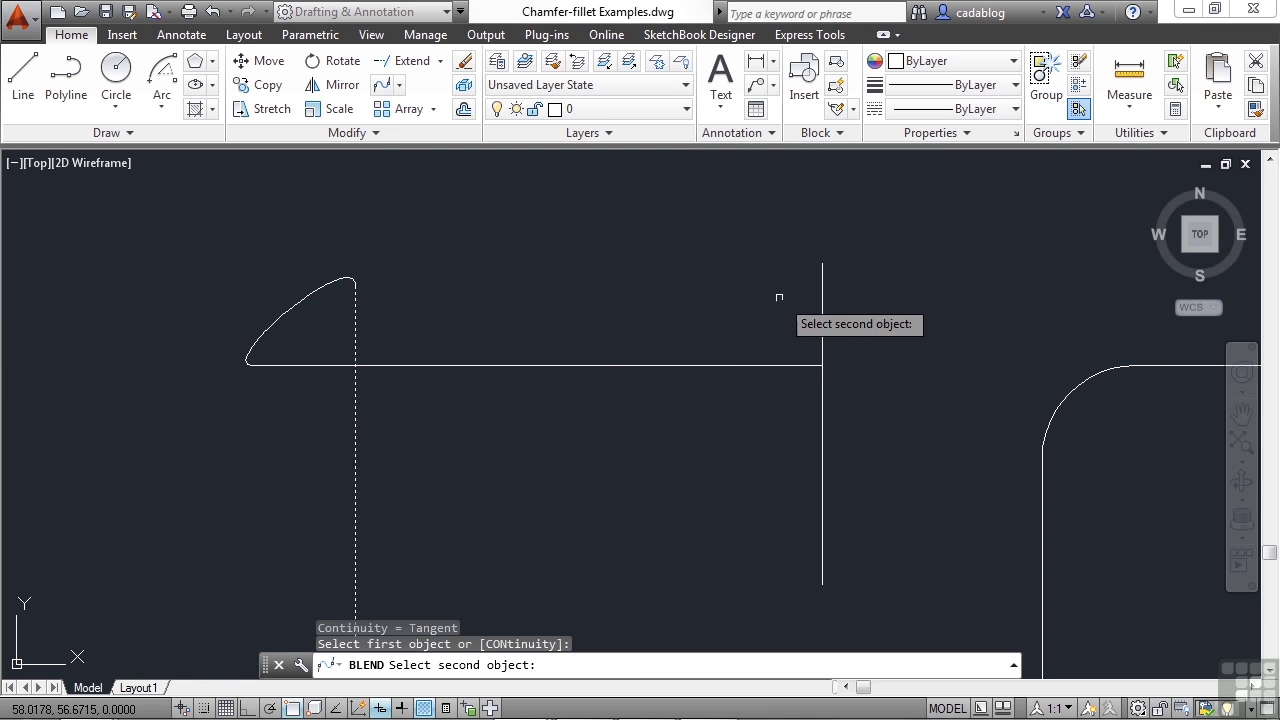
left_click(820, 285)
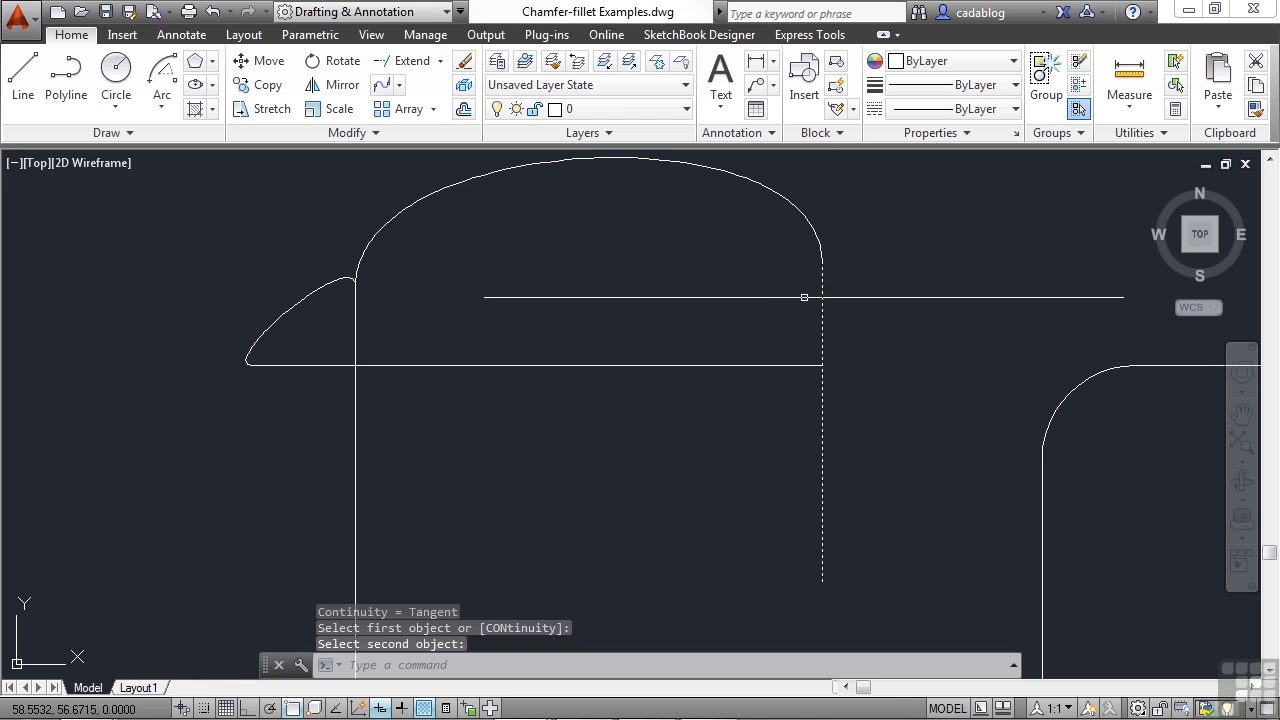
Create a tangent blend curve from the right end of the bottom line to the lower end of the right vertical line
scroll(709, 413, "down", 2)
middle_click_drag(604, 518, 570, 340)
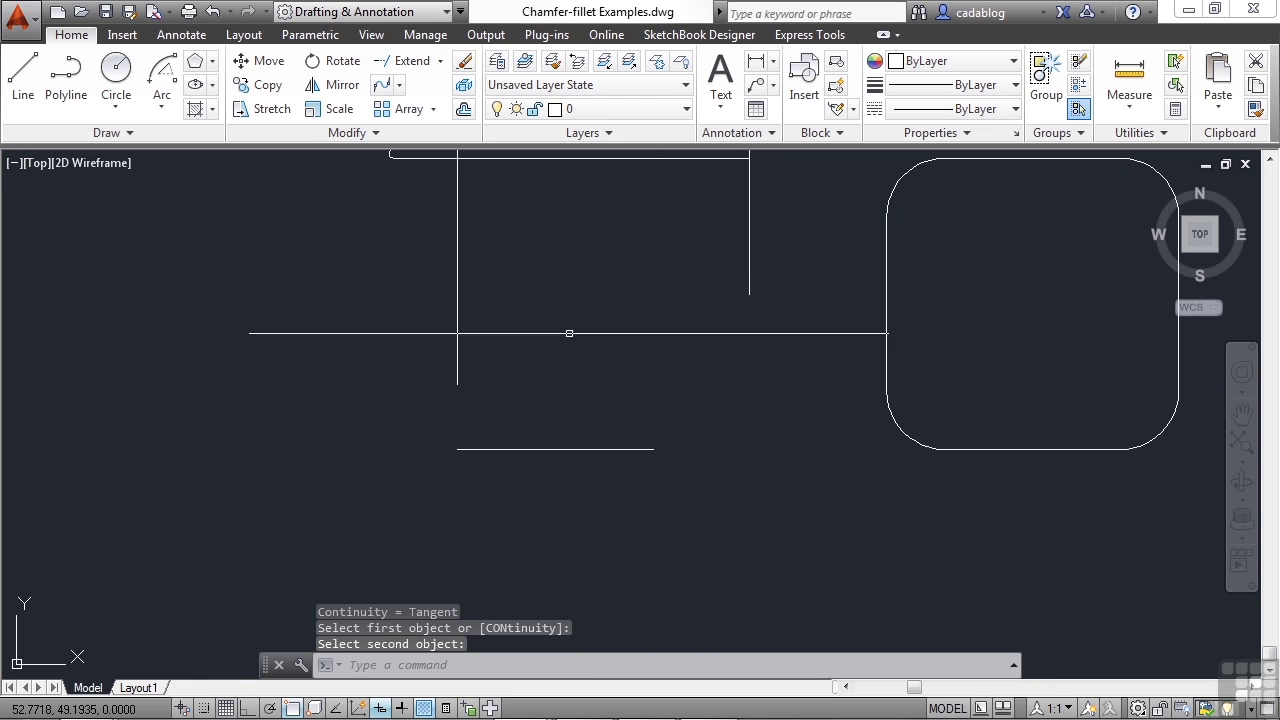
key("Return")
left_click(621, 450)
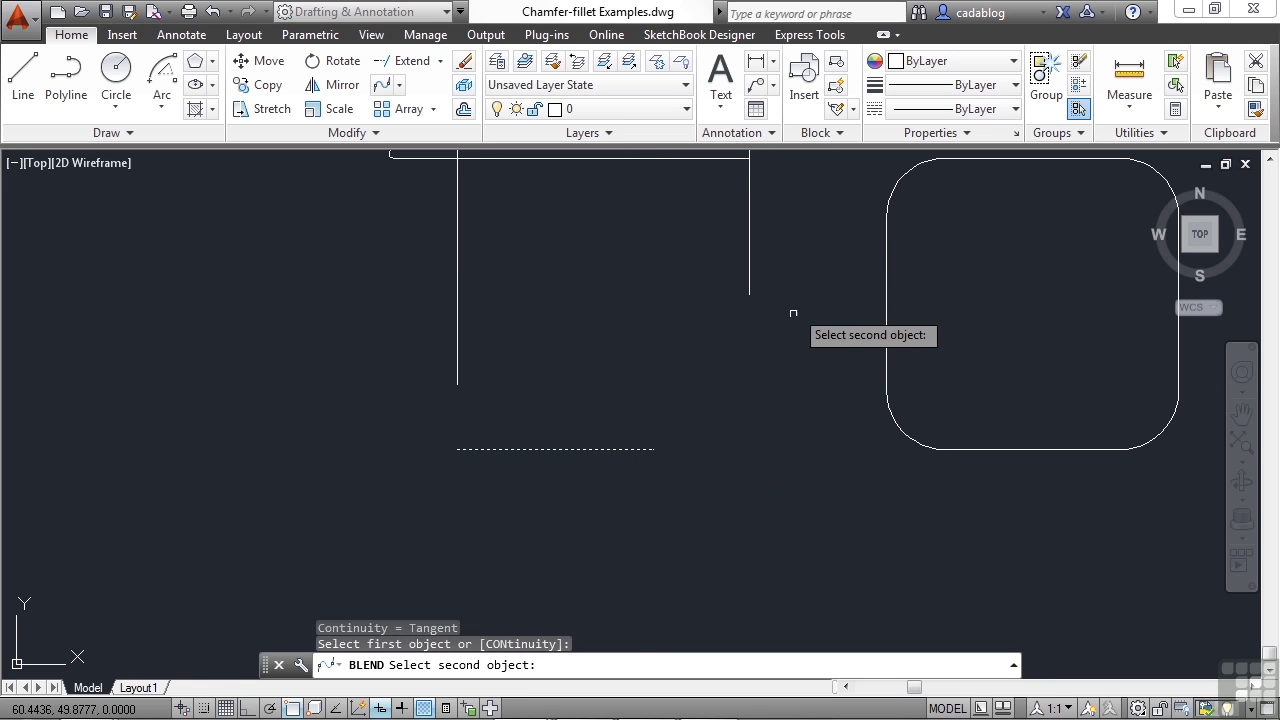
left_click(750, 277)
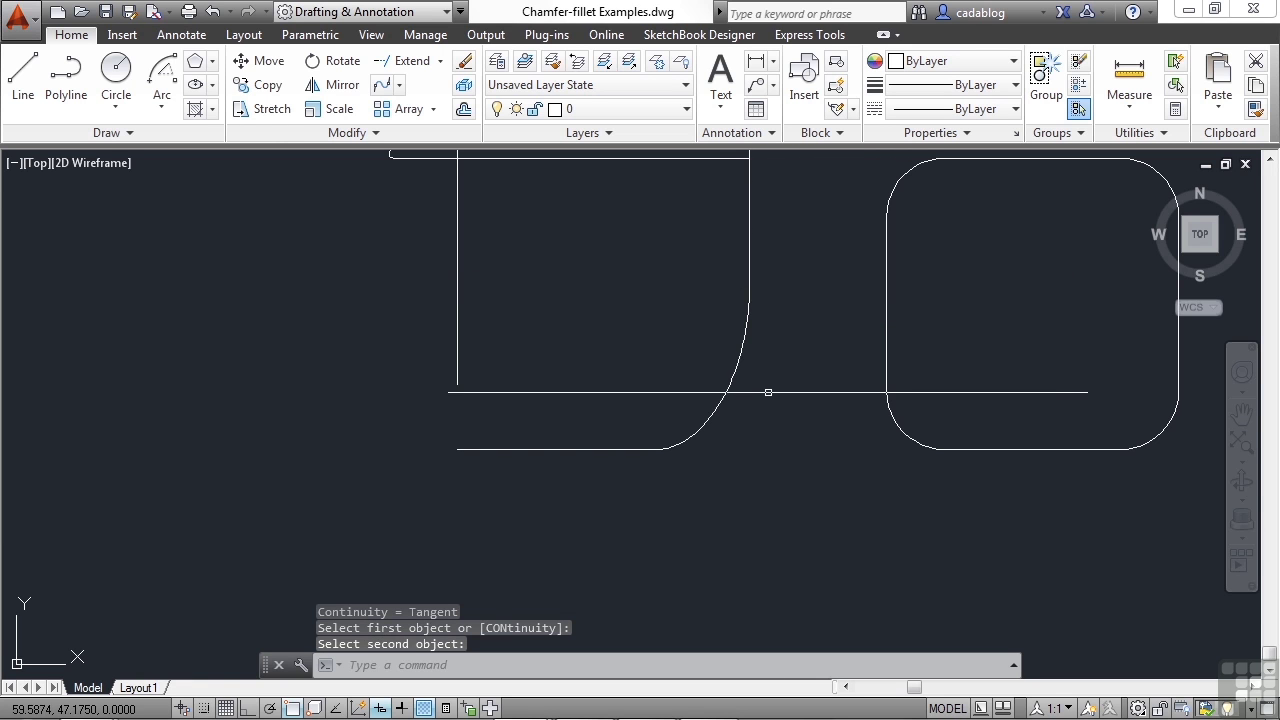
Reshape the lower-right blend spline into an S-curve by stretching its upper control vertex outward and its lower one up and inward
left_click(729, 386)
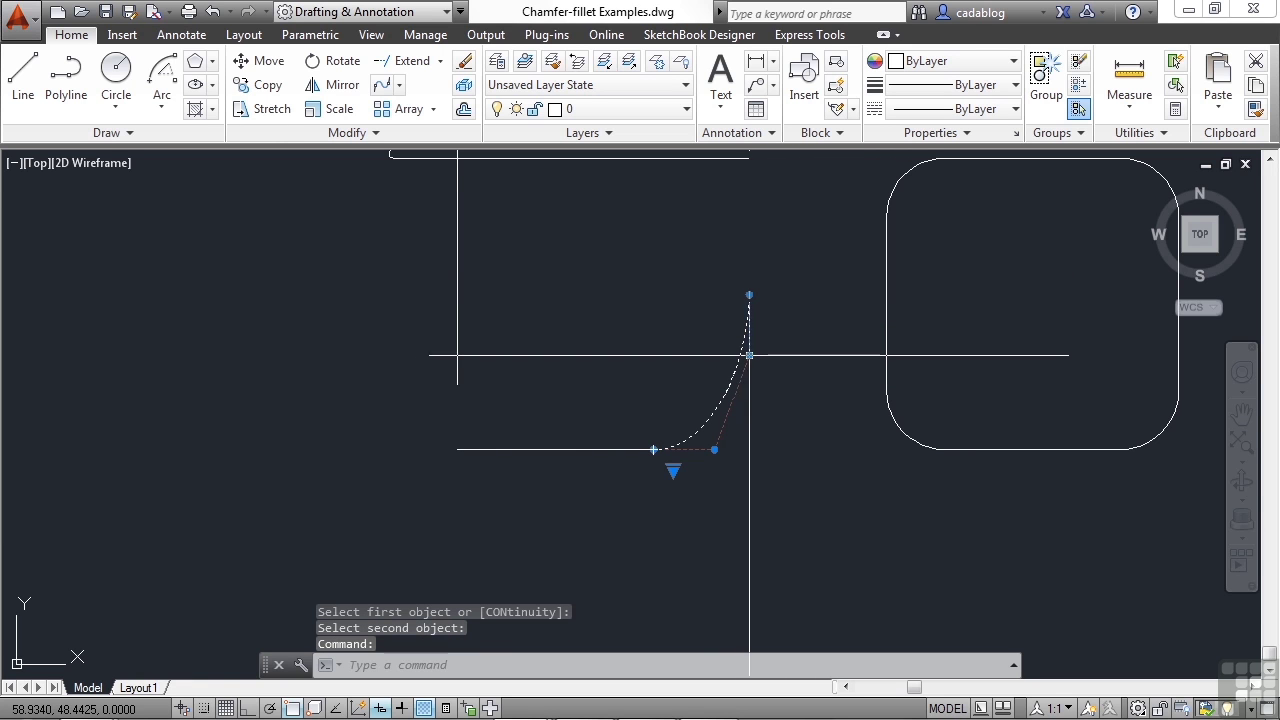
left_click(749, 355)
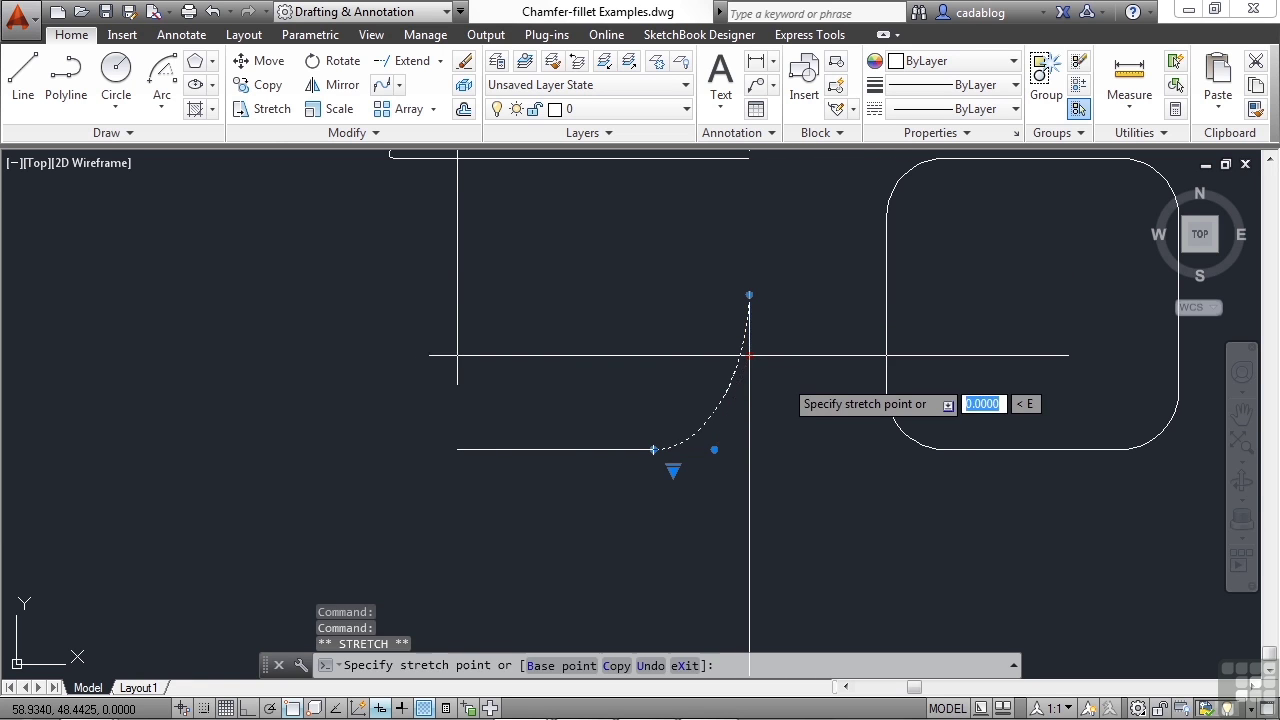
left_click(739, 449)
left_click(714, 449)
left_click(671, 358)
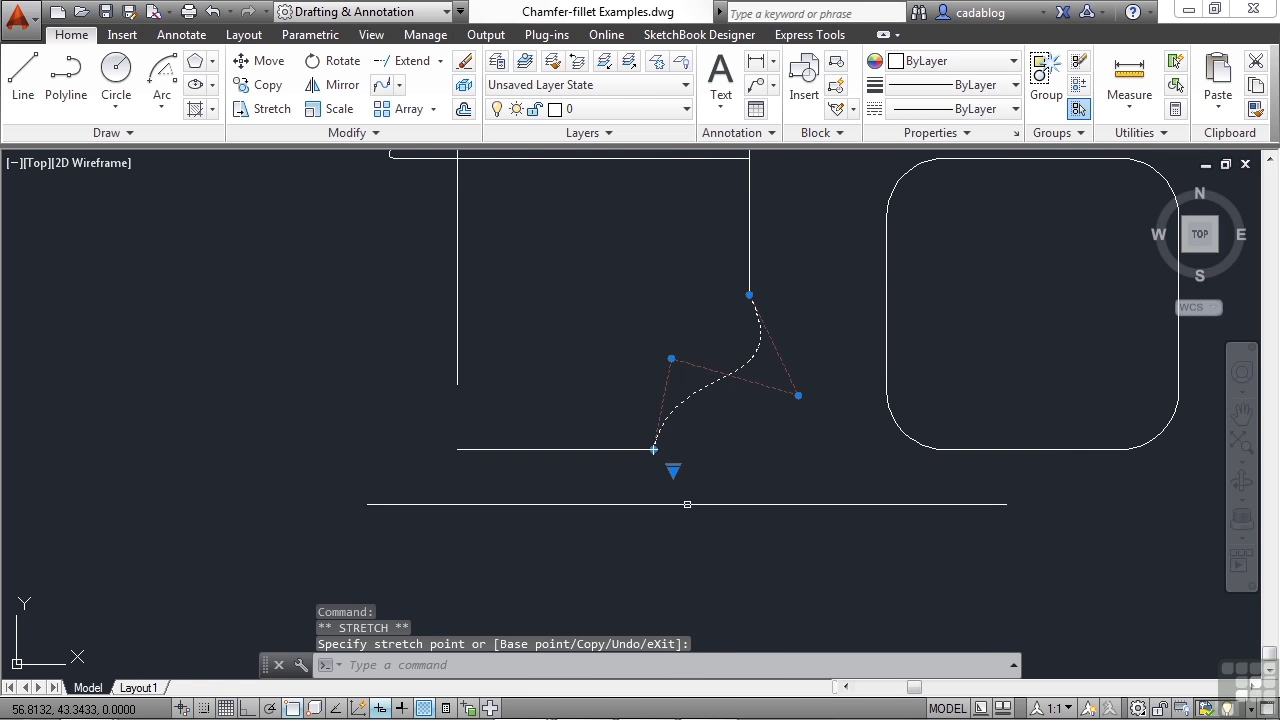
key("Escape")
scroll(650, 435, "down", 2)
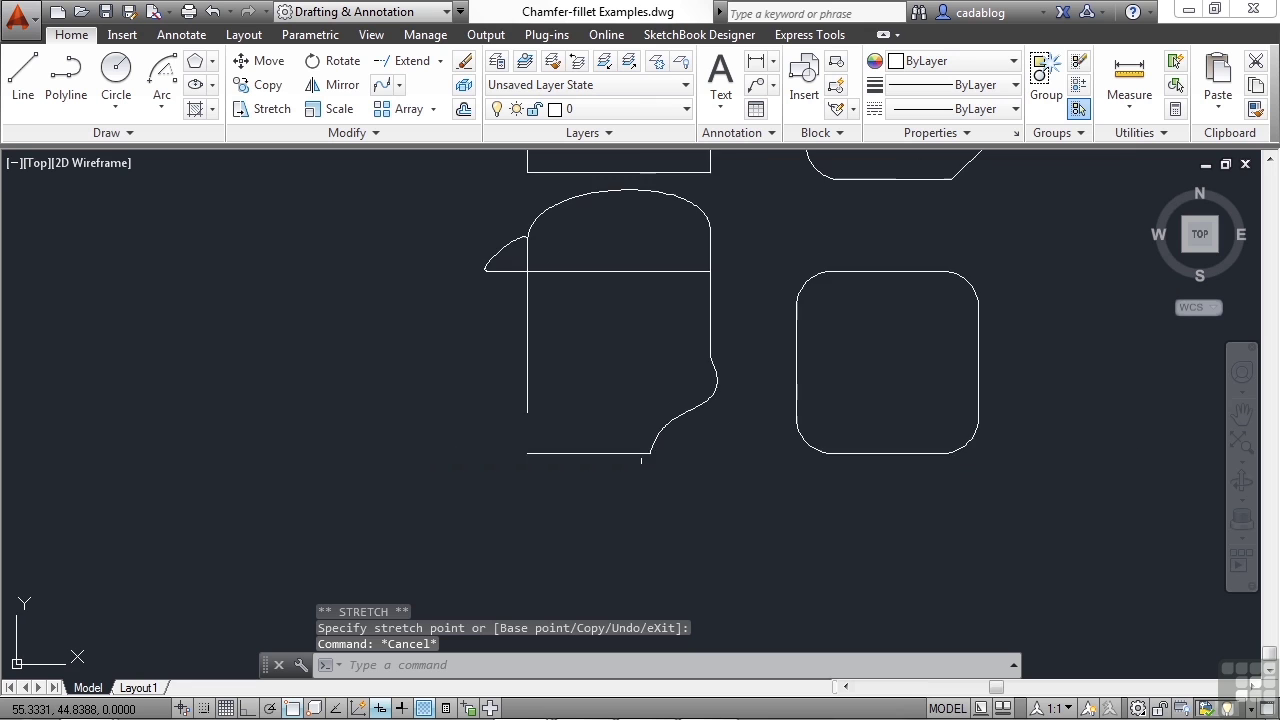
middle_click_drag(629, 314, 586, 380)
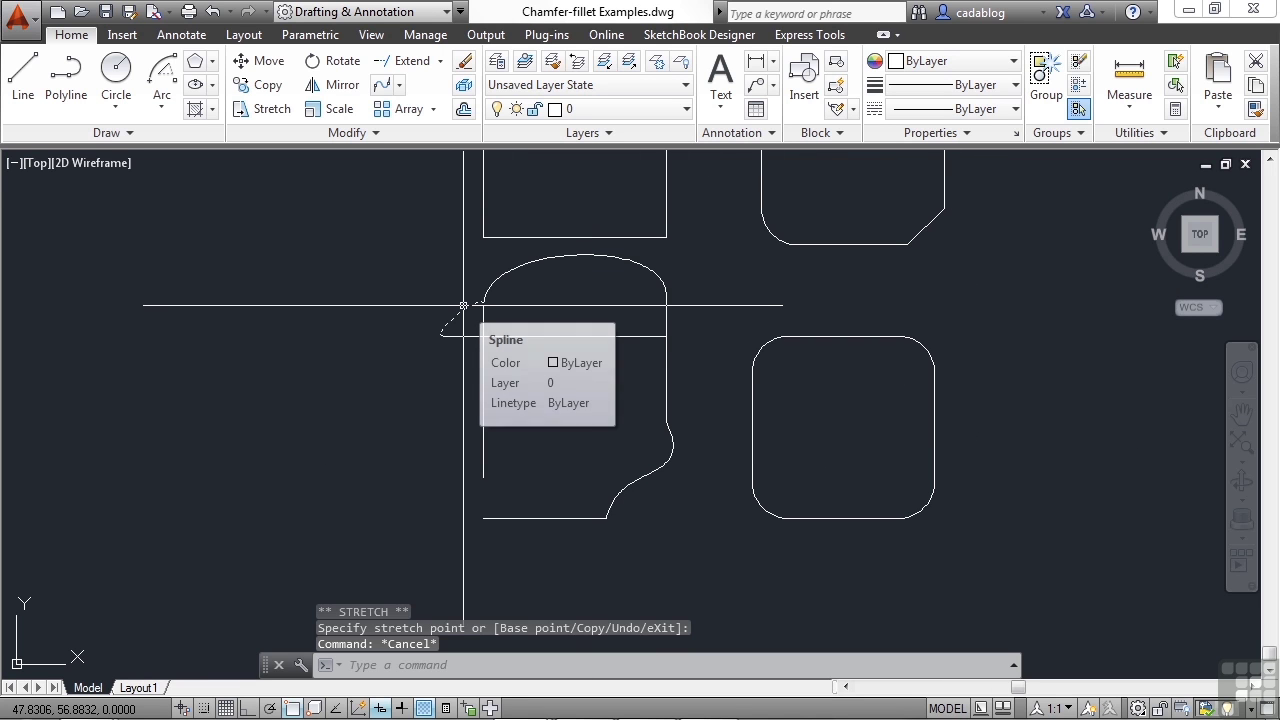